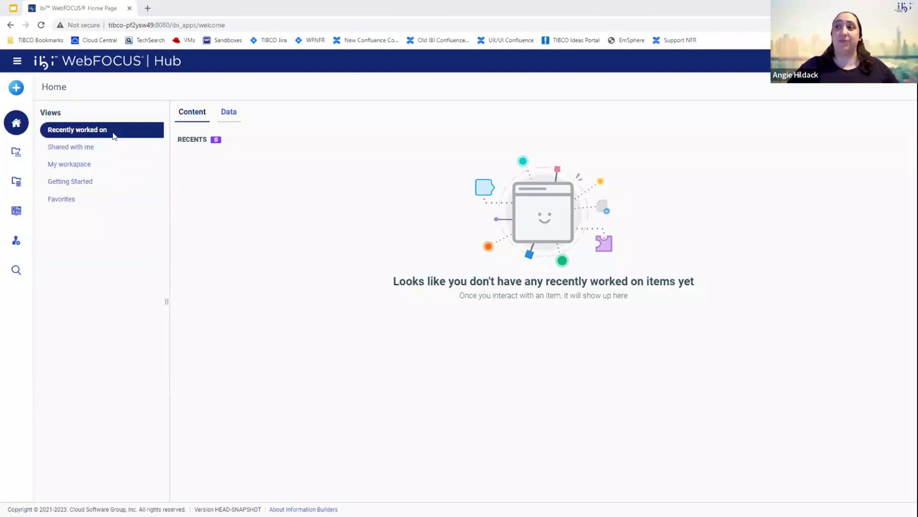
Step: View the My workspace and Favorites listings on the Home page, reloading the page when they do not load
left_click(96, 165)
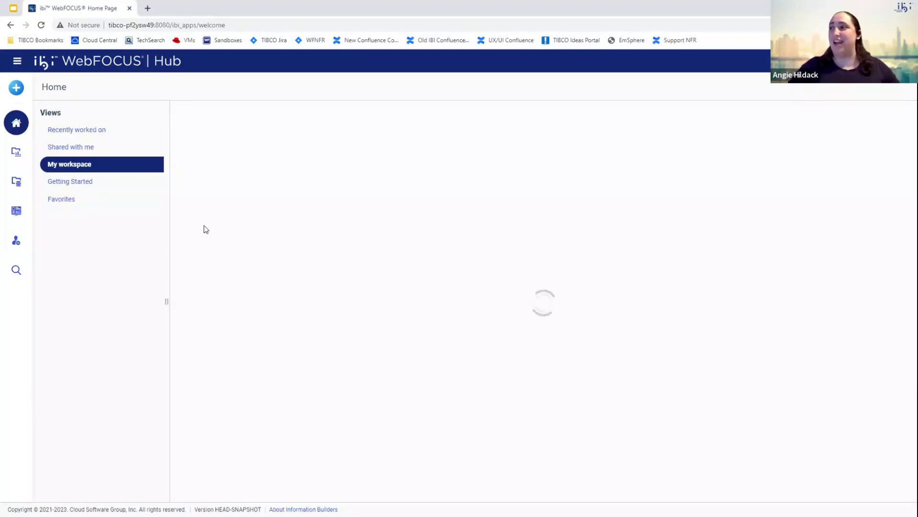
left_click(71, 203)
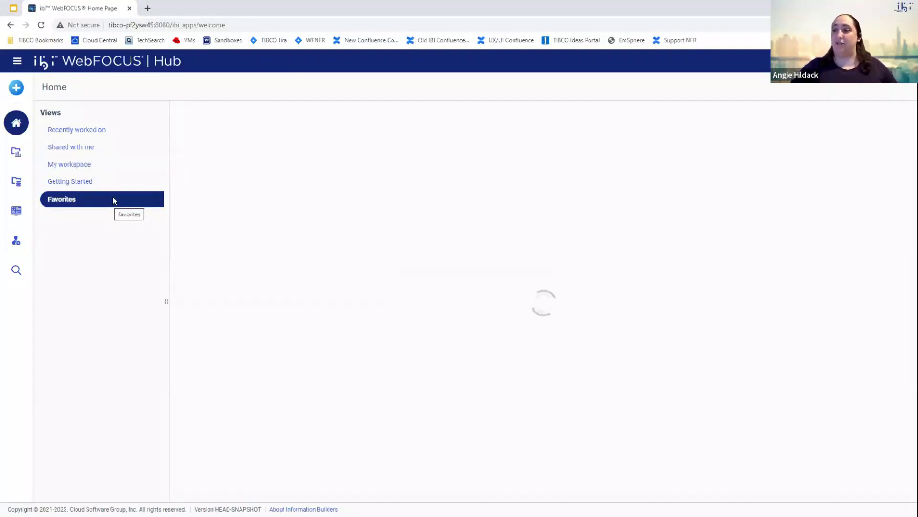
left_click(41, 26)
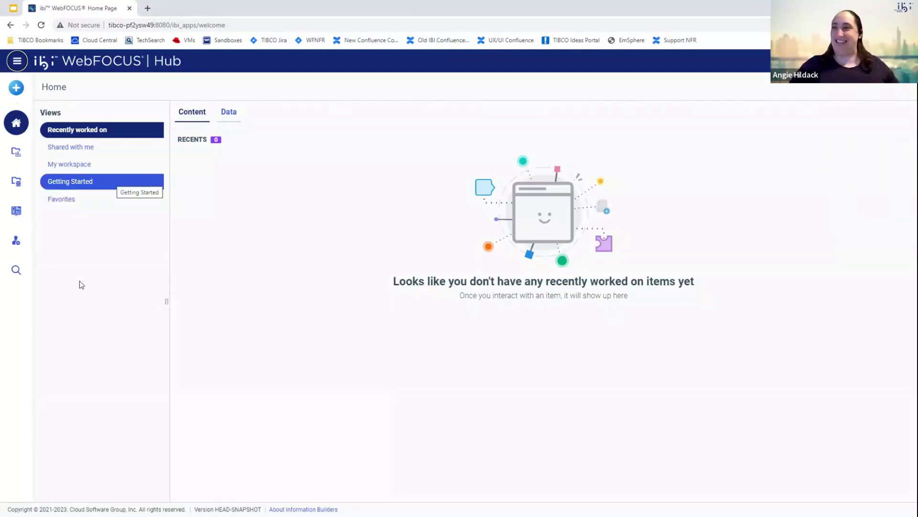
left_click(93, 166)
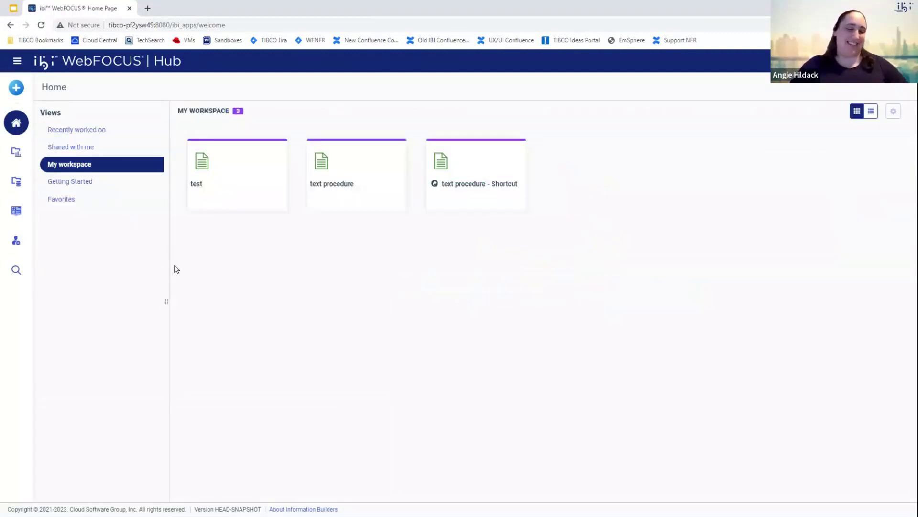
left_click(74, 199)
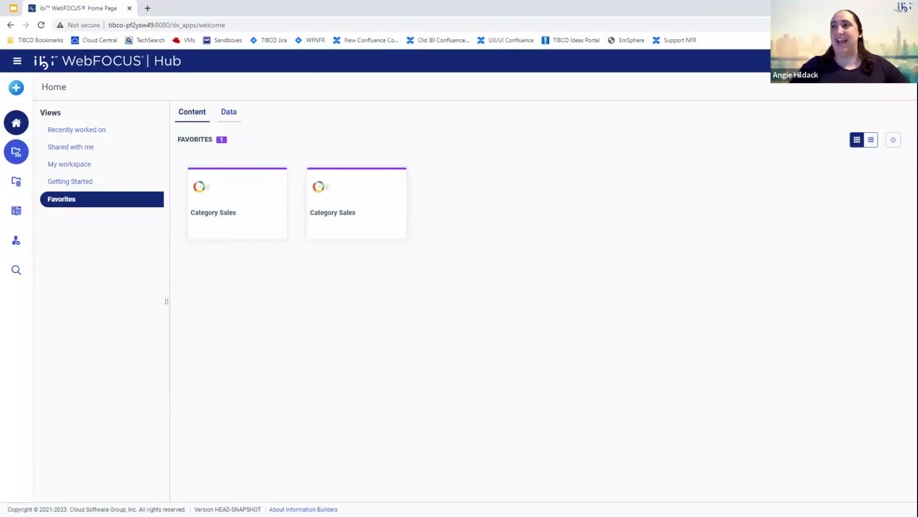
Step: Look through the Archer workspace content and the Application Directories, including the list of available servers
left_click(12, 153)
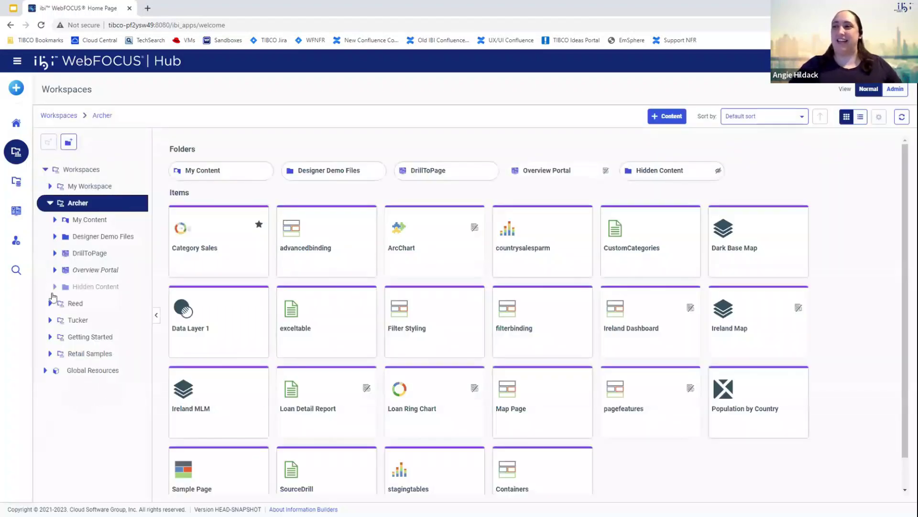
left_click(14, 187)
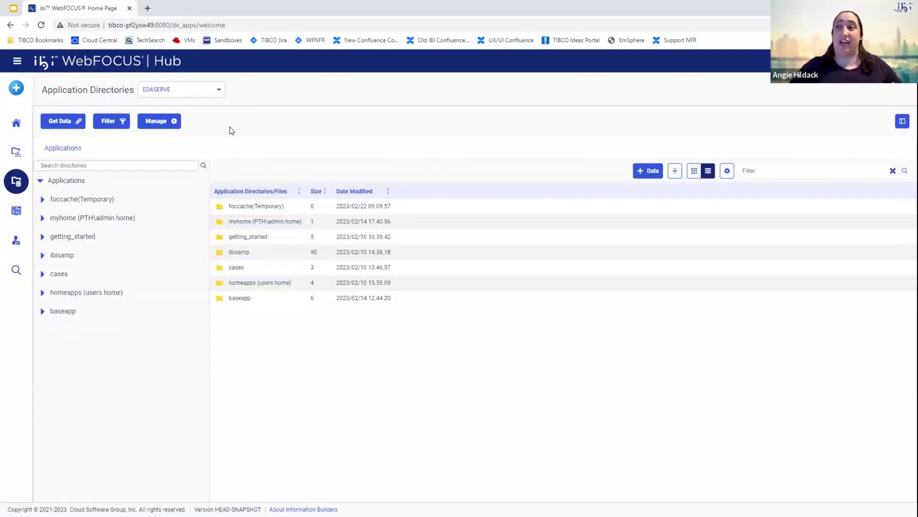
left_click(219, 90)
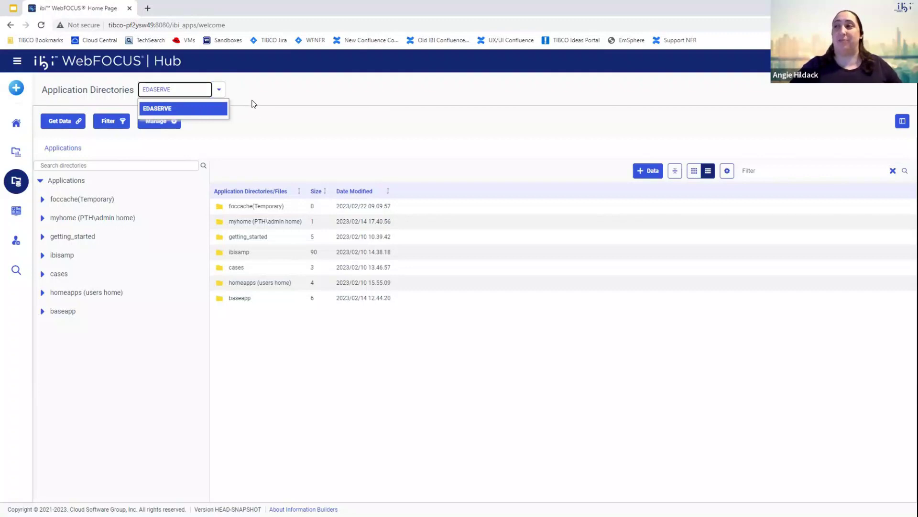
left_click_drag(90, 218, 225, 300)
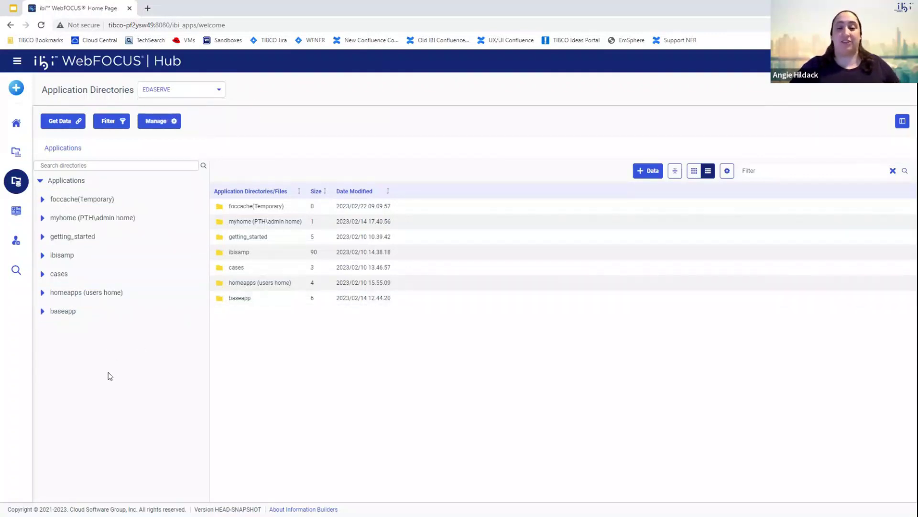
Step: View the Administration Console in the Management Center and check the server choices under Server Administration
left_click(16, 241)
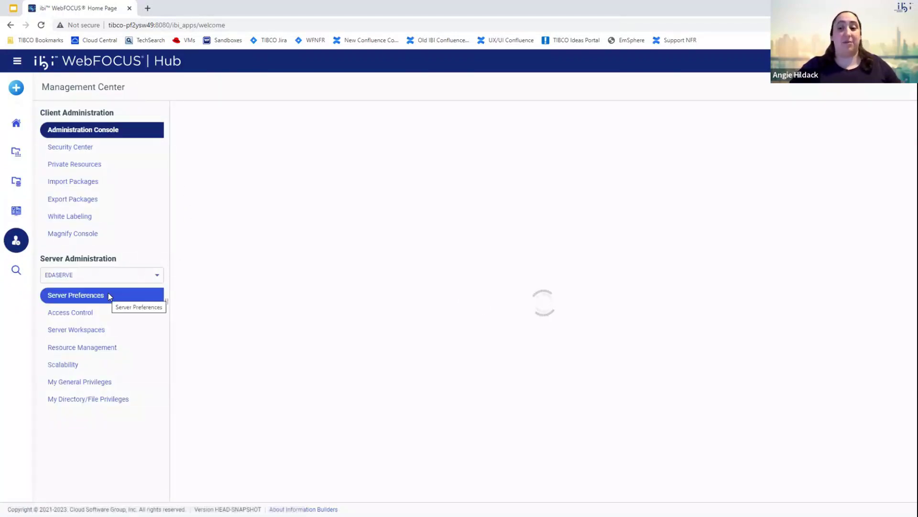
left_click(119, 131)
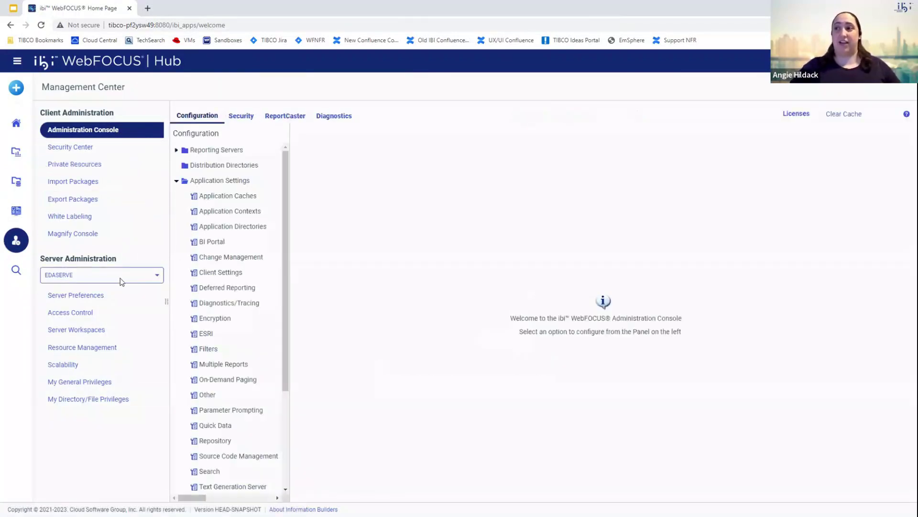
left_click(157, 276)
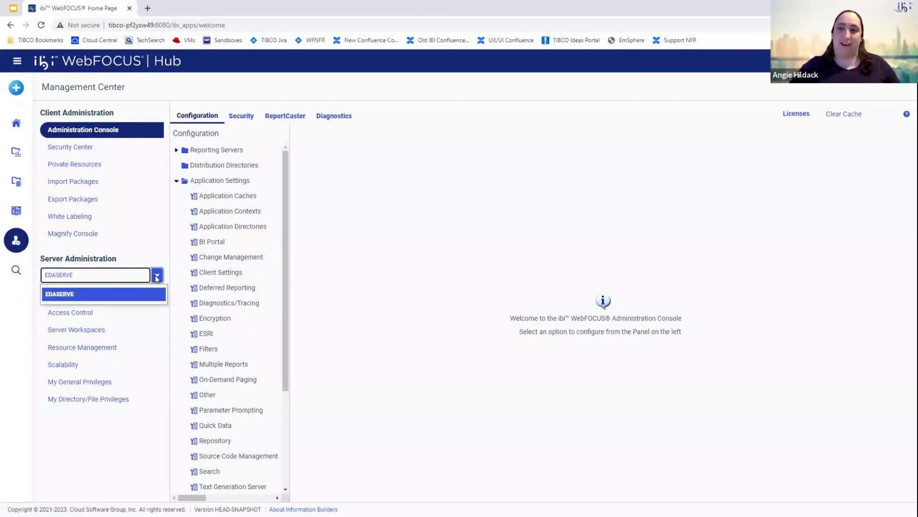
left_click(92, 429)
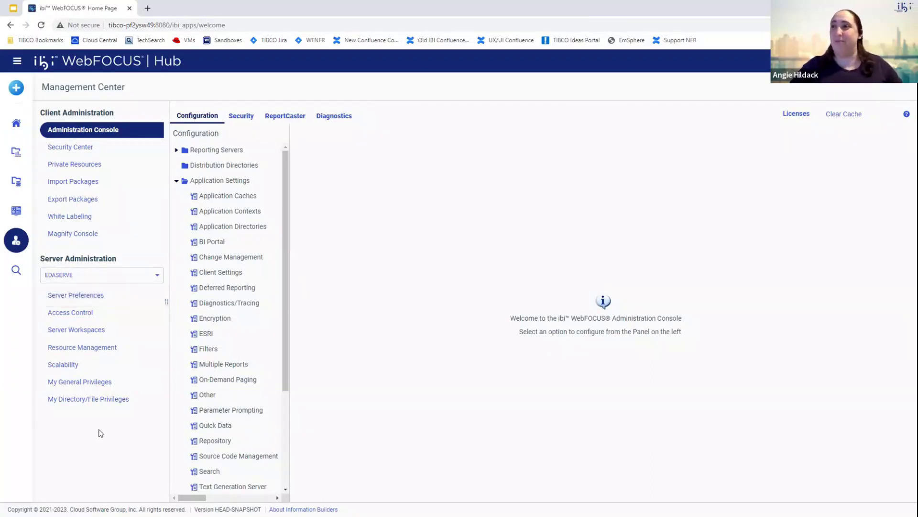
Step: Start Explore Data from the Archer workspace with loans_sample_12k_t from the baseapp folder as the data source
left_click(17, 152)
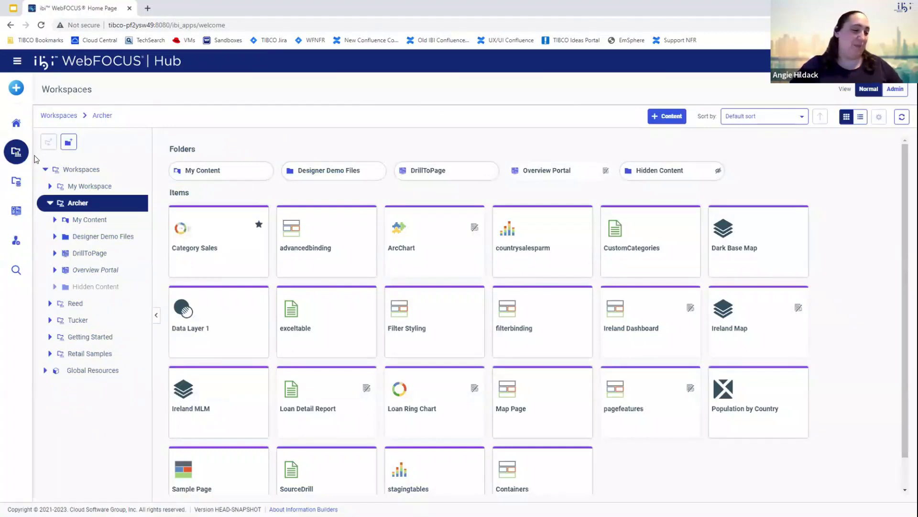
left_click(15, 88)
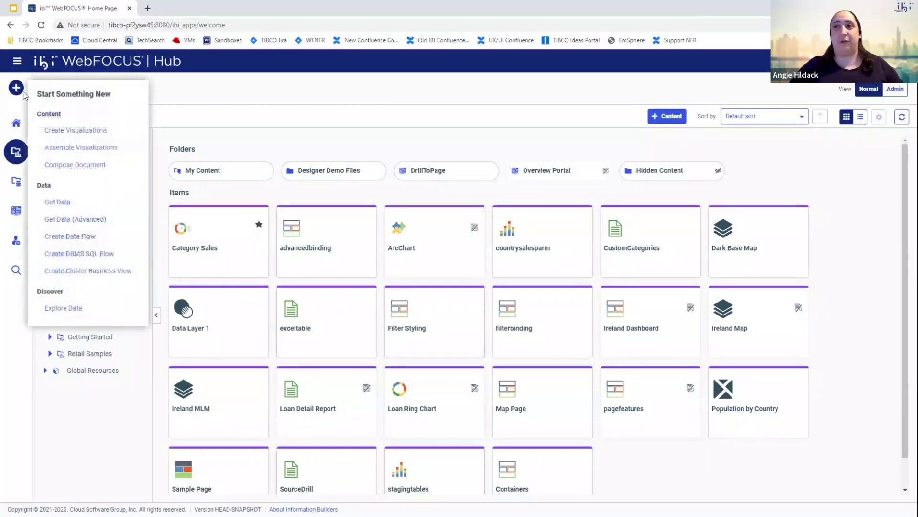
left_click(71, 310)
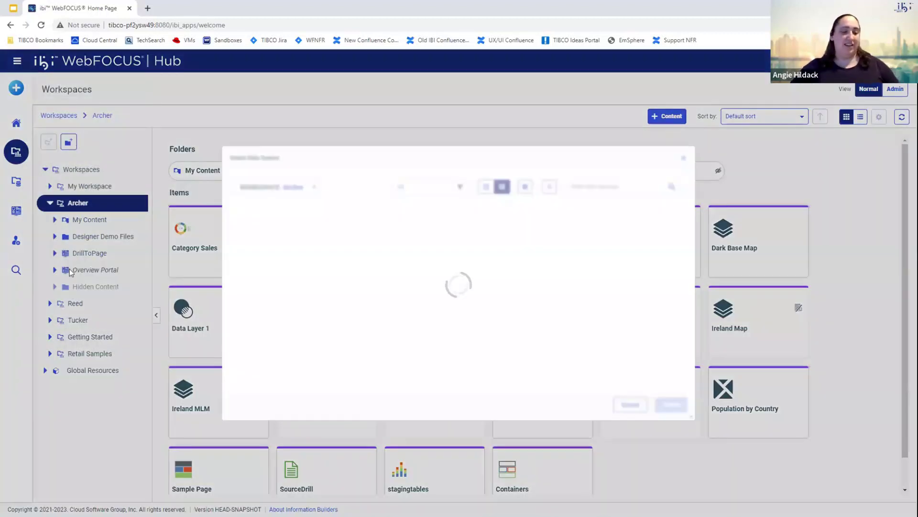
left_click(294, 253)
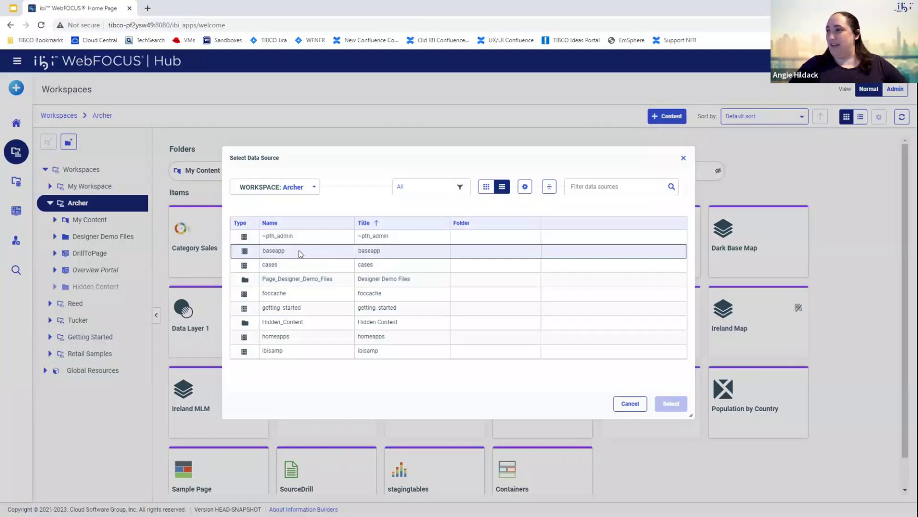
double_click(286, 254)
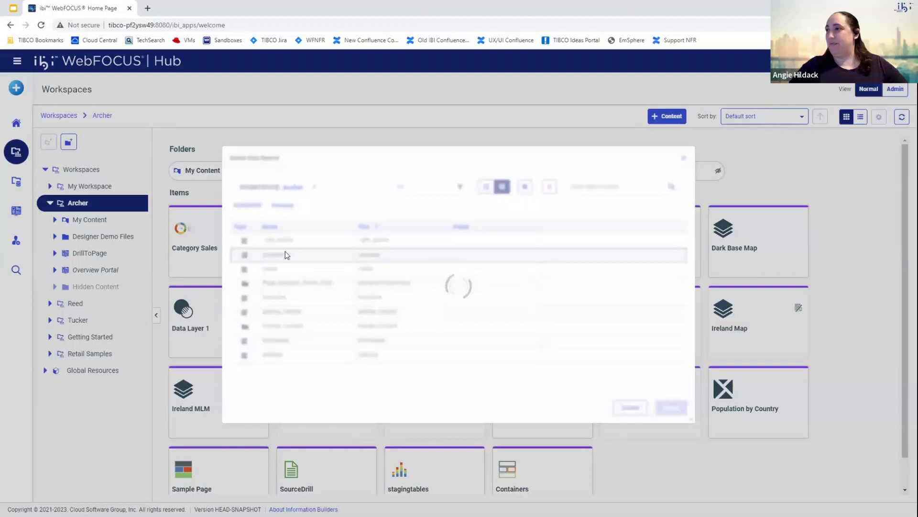
left_click(286, 239)
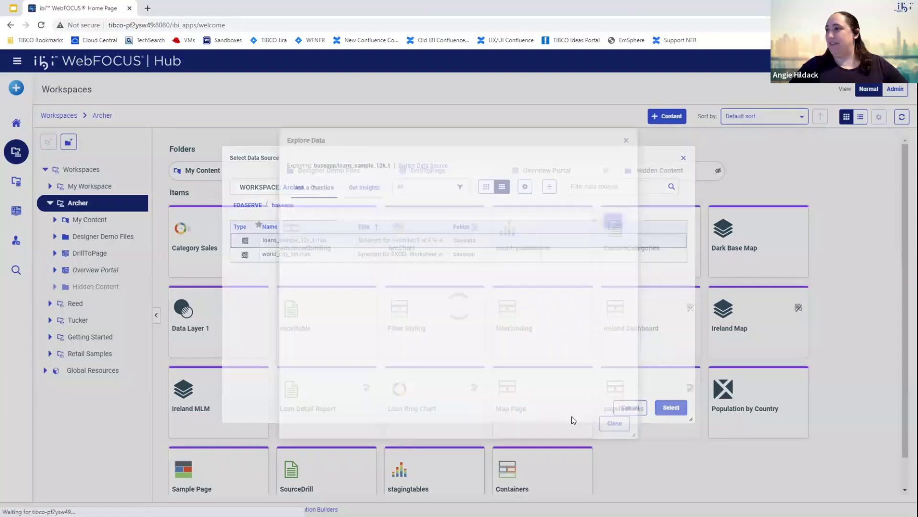
Step: Request insights on the loans data, and view the question entry and the data source chooser without switching sources
left_click(371, 192)
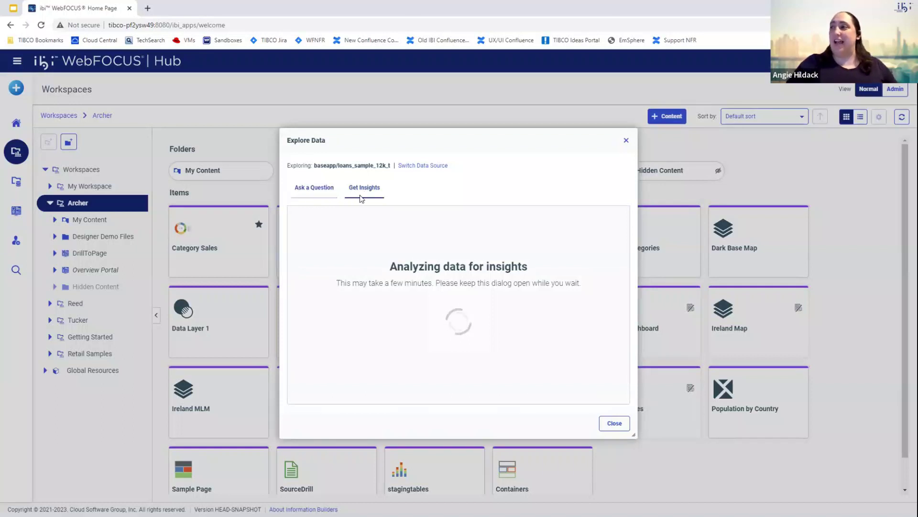
left_click(319, 193)
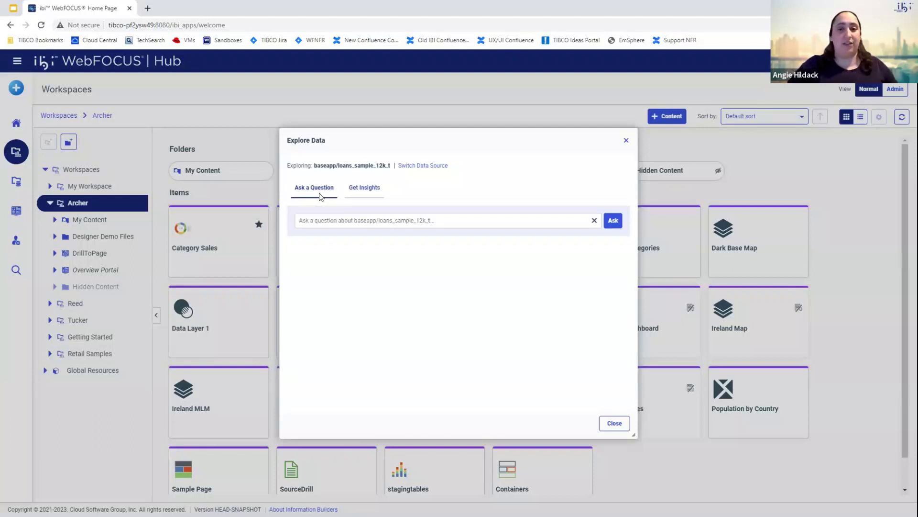
left_click(367, 195)
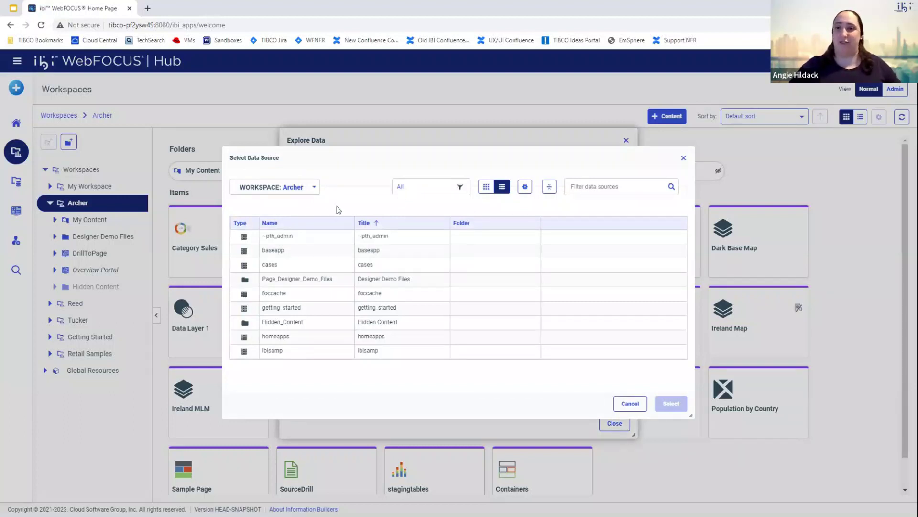
left_click(630, 403)
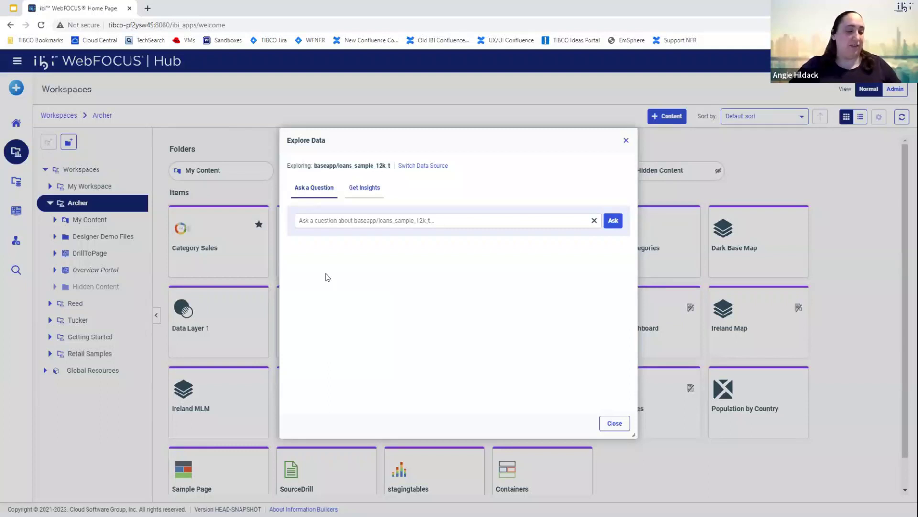
Step: Review the Single Column insights for the loans data, expanding the histogram of interest_rate values
left_click(355, 193)
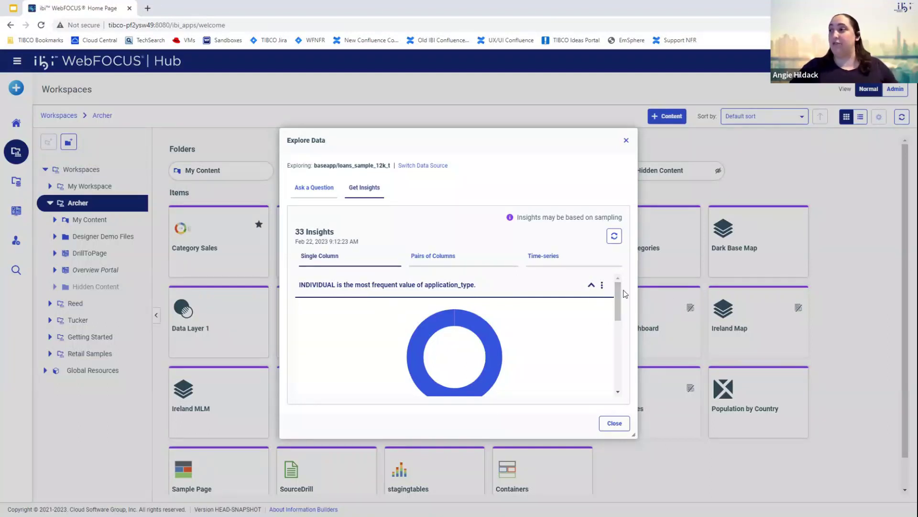
left_click_drag(618, 291, 619, 345)
scroll(586, 345, "down", 3)
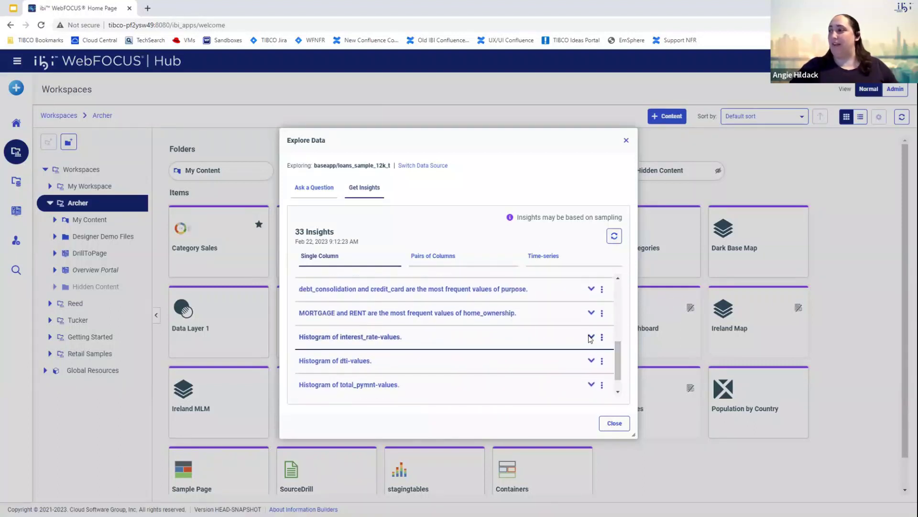
left_click(590, 337)
left_click_drag(619, 344, 620, 358)
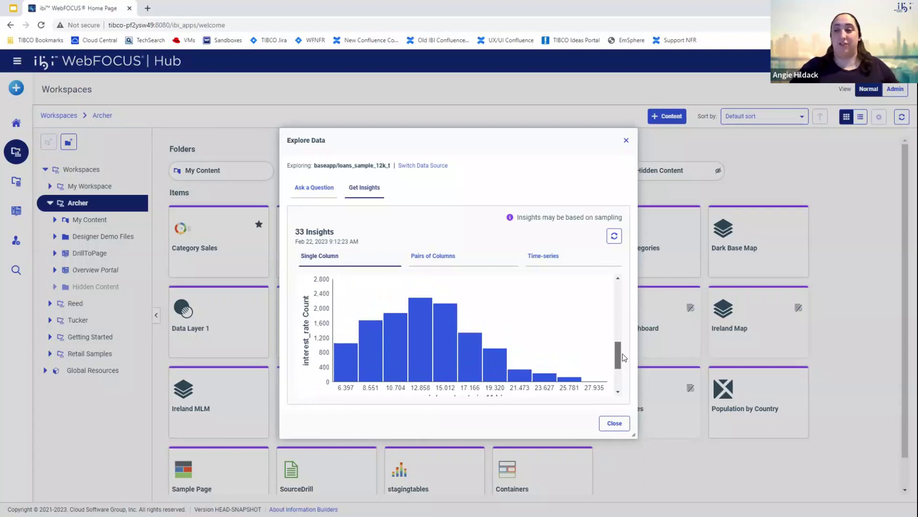
left_click_drag(623, 357, 625, 360)
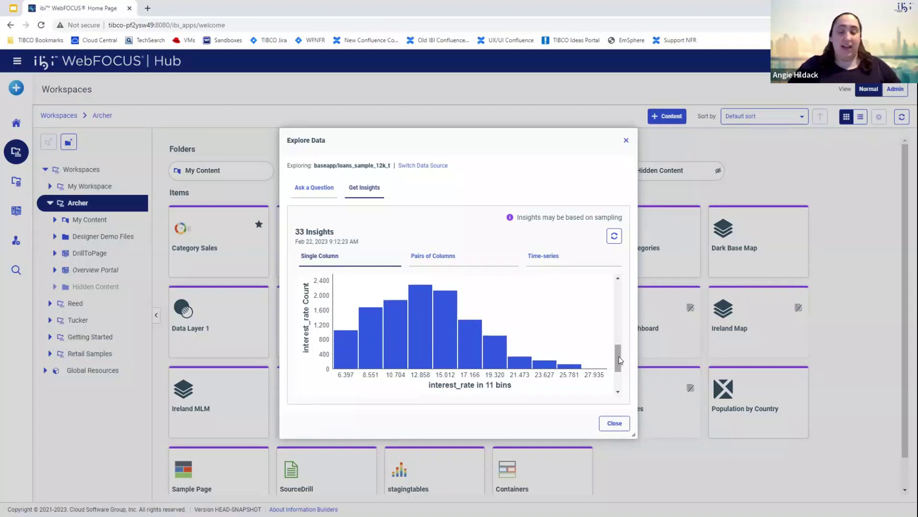
left_click_drag(617, 347, 617, 307)
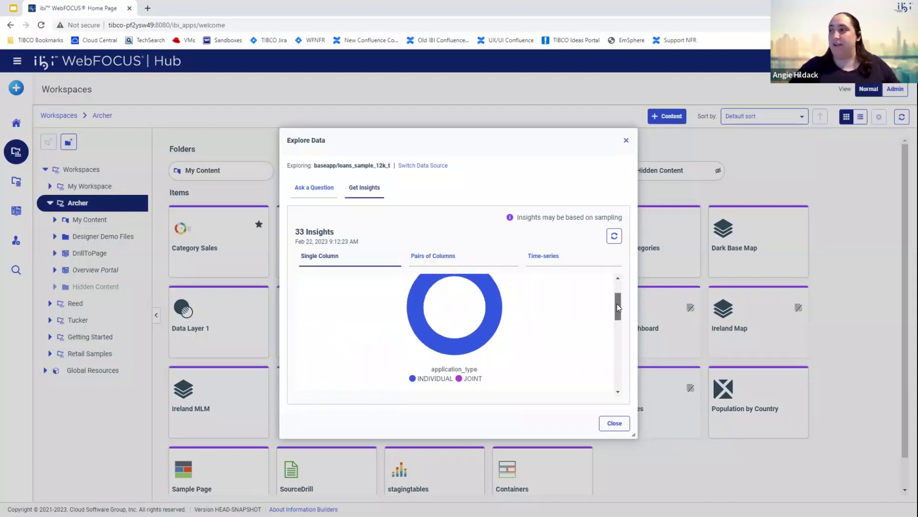
left_click_drag(617, 305, 618, 357)
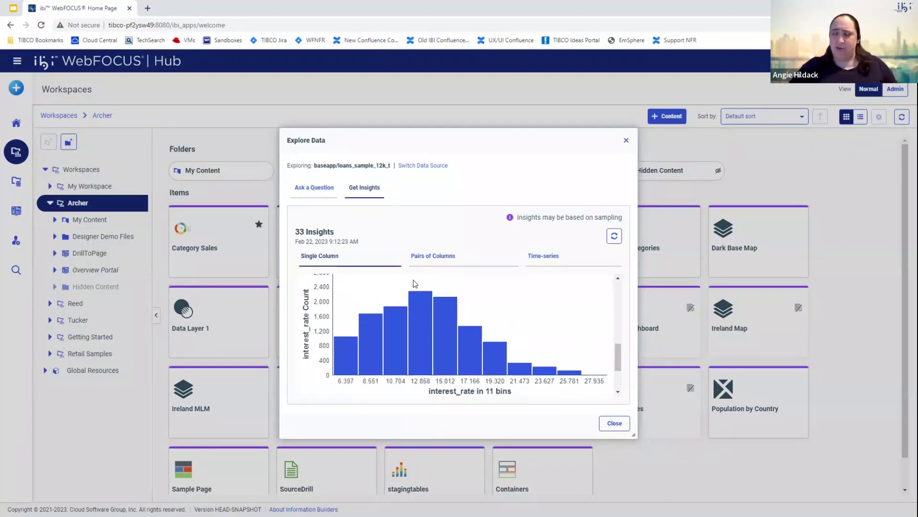
Step: Ask the loans data "what is the average interest_rate by application_type", choosing the suggested column names
left_click(314, 191)
left_click(360, 219)
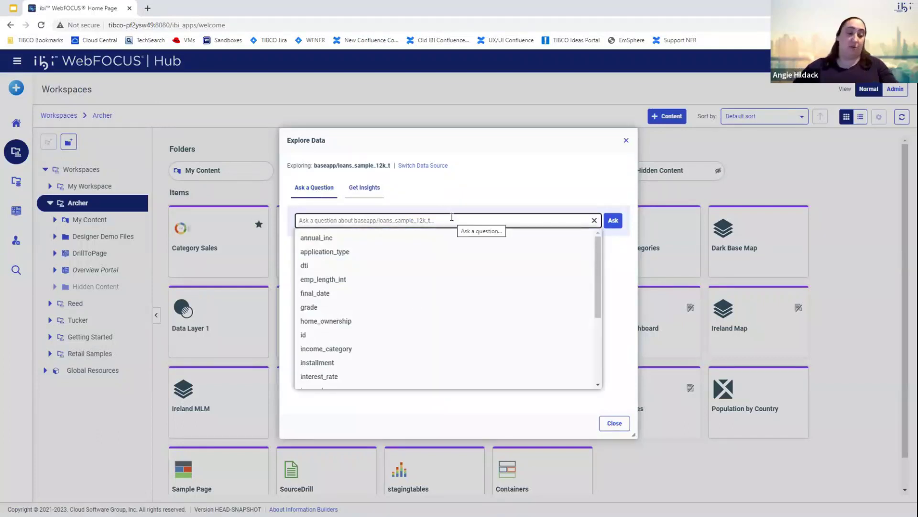
type("what ")
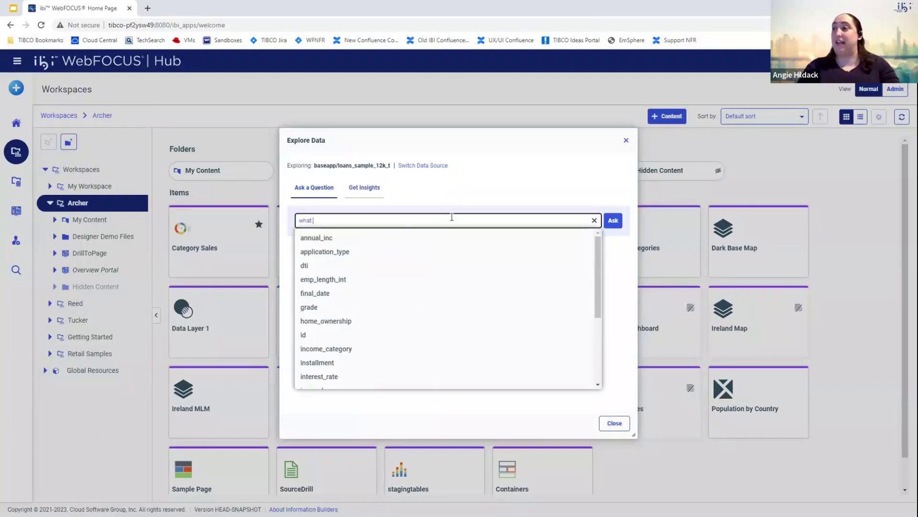
type("is the average")
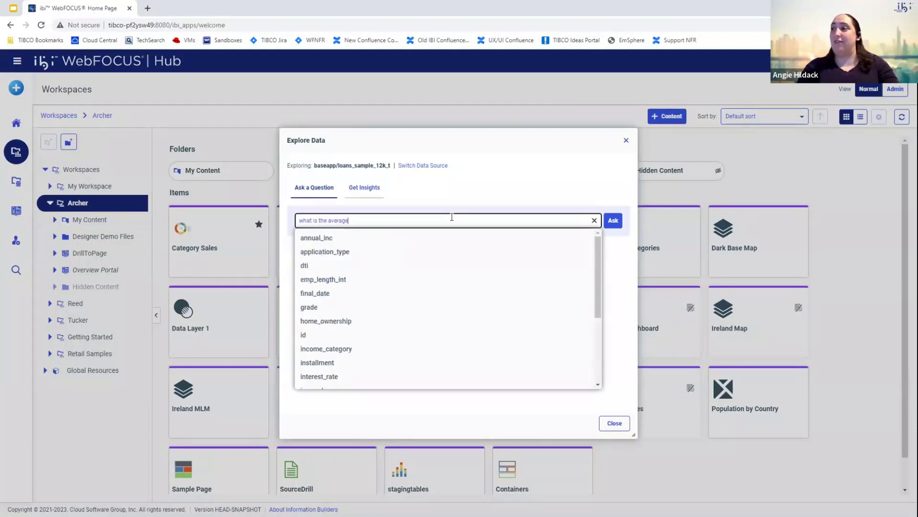
type(" int")
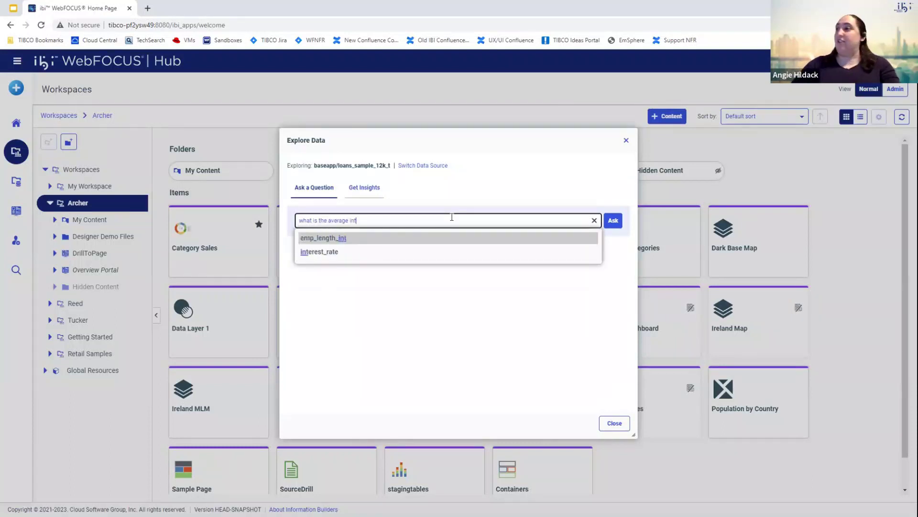
left_click(337, 255)
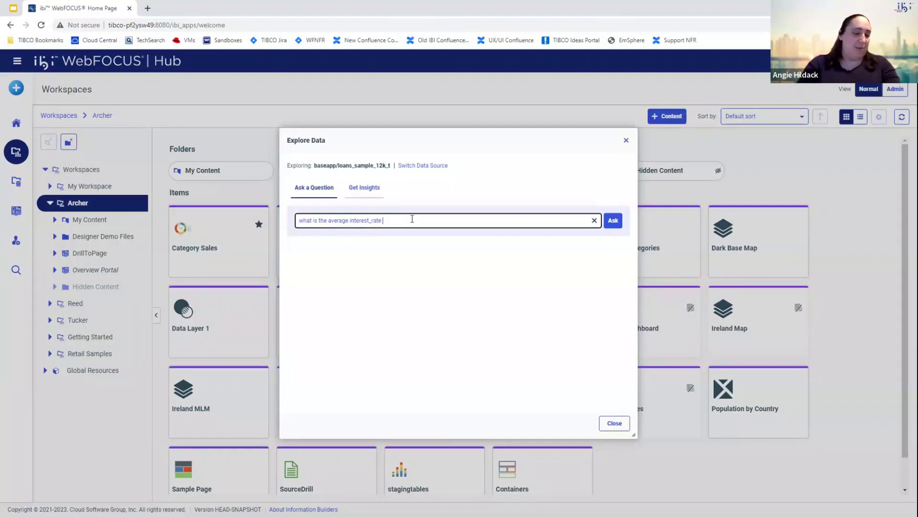
type("by app")
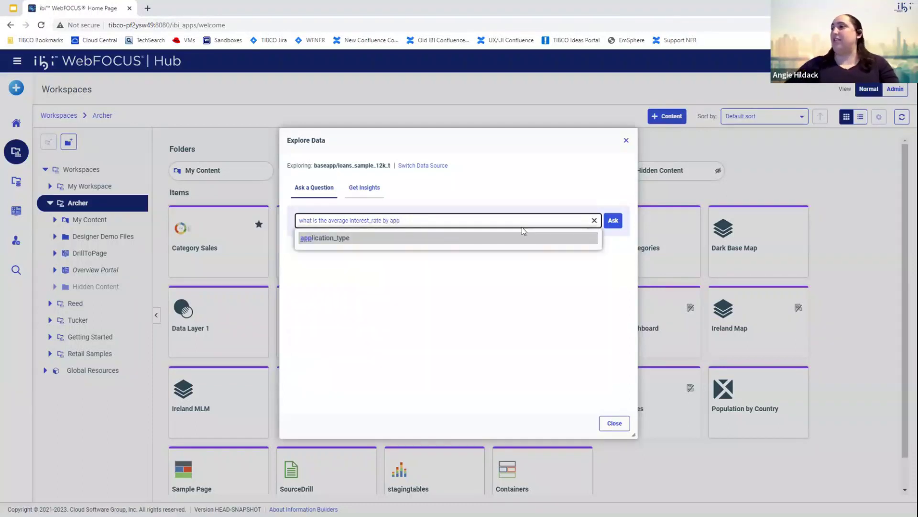
left_click(512, 237)
left_click(613, 221)
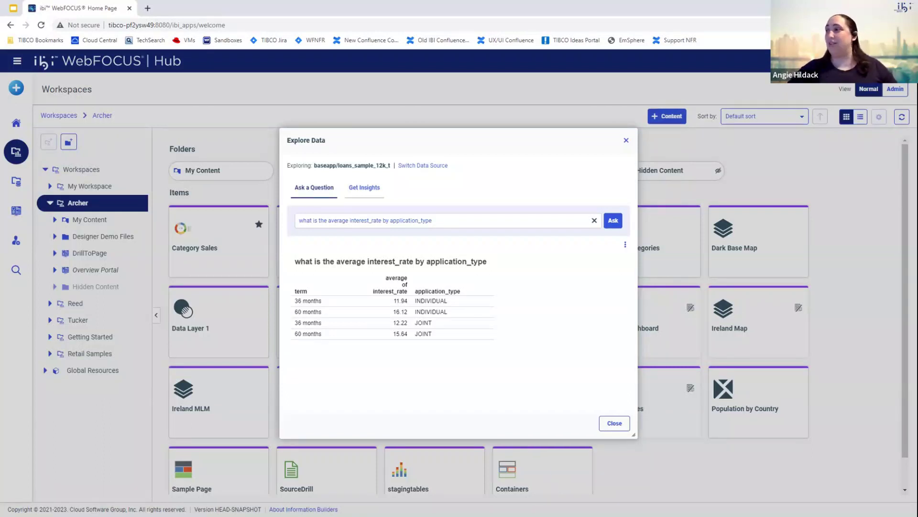
Step: Save the answer to the Archer workspace with the title "Exp Int Rate by App Type"
left_click(624, 245)
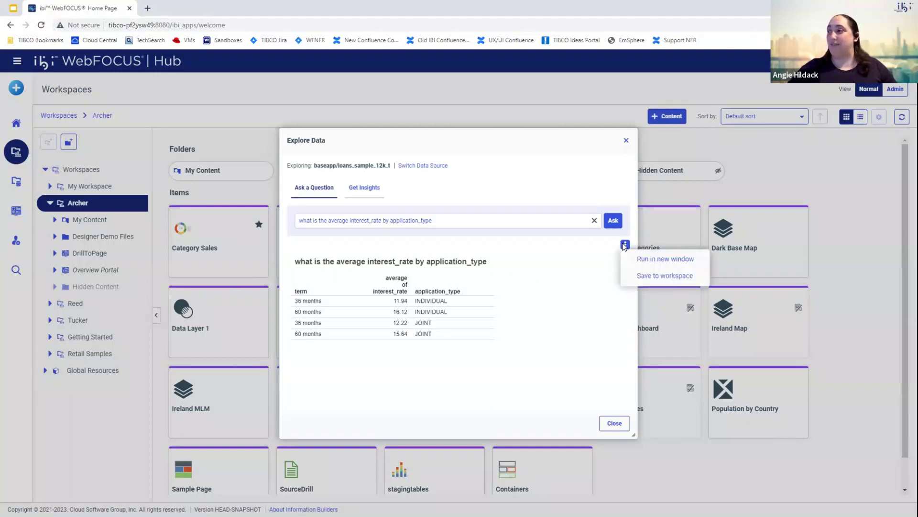
left_click(659, 282)
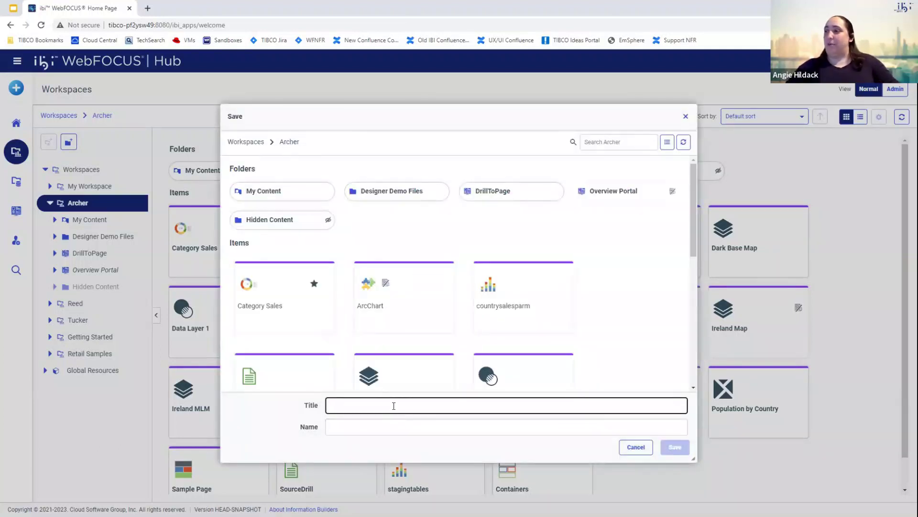
type("Exp")
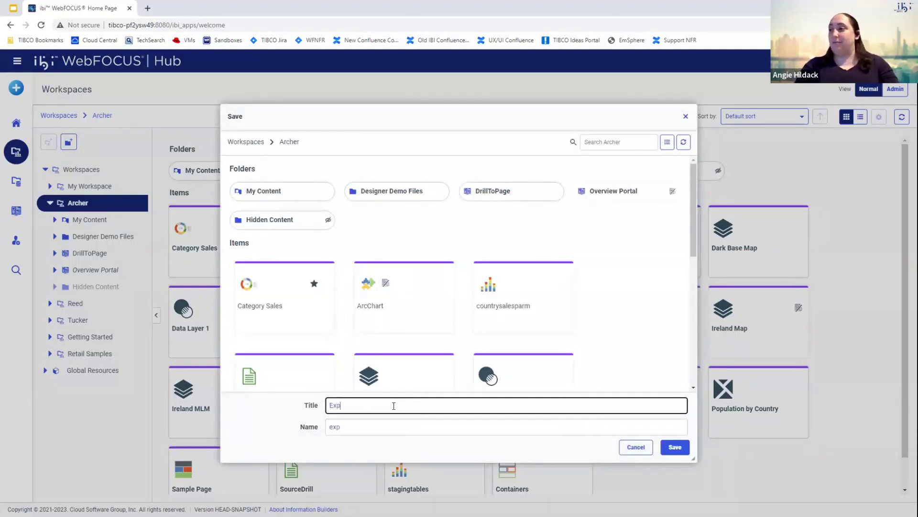
type(" Int")
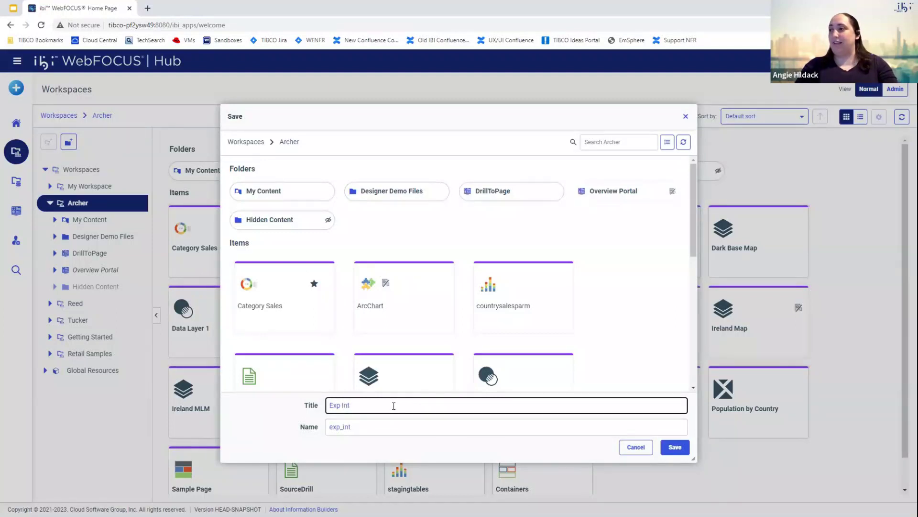
type(" Rate ")
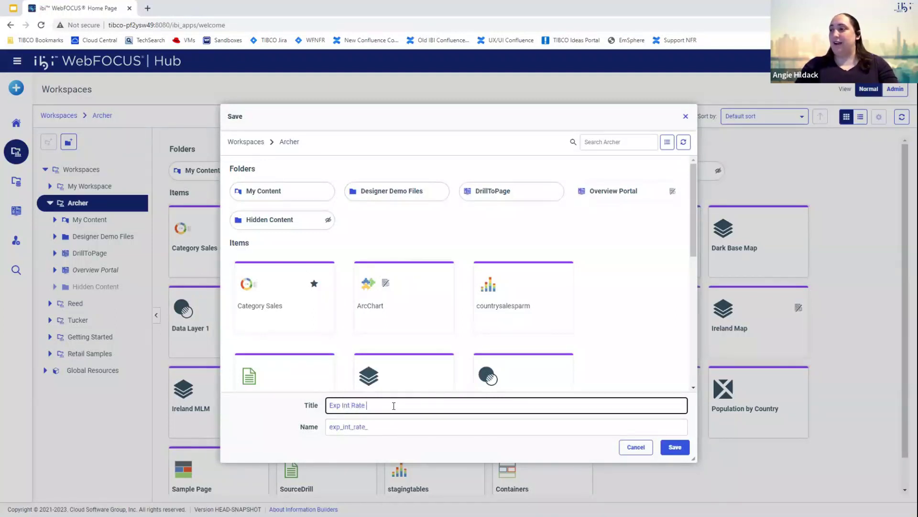
type("by App Type")
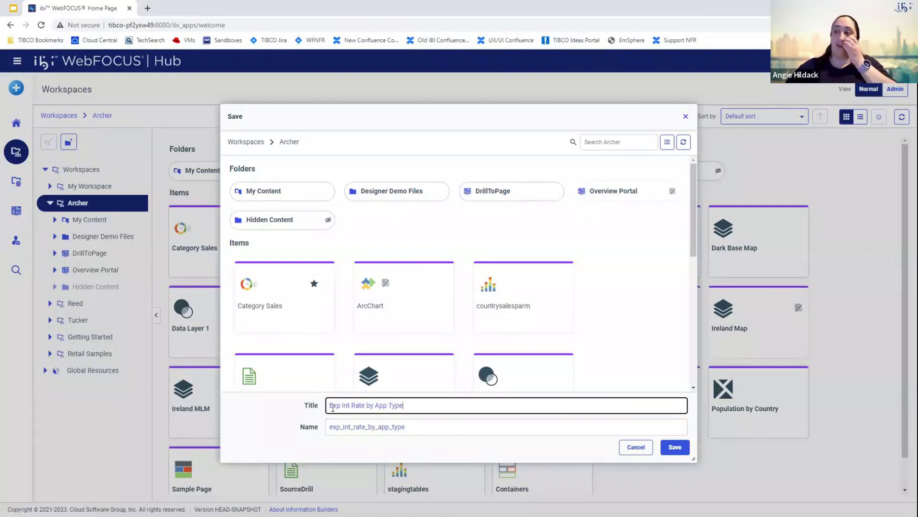
left_click(676, 448)
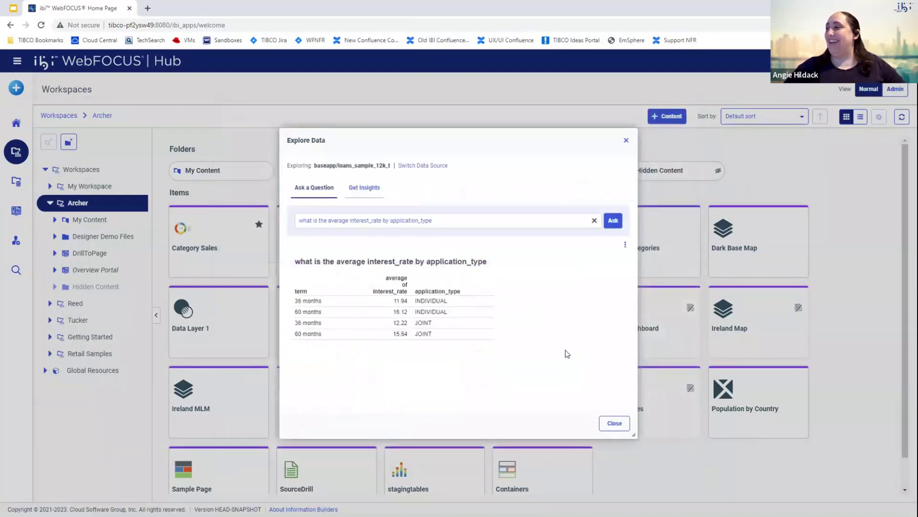
Step: Save the application_type ring chart from the Single Column insights to the Archer workspace as "Exp Application Types"
left_click(367, 194)
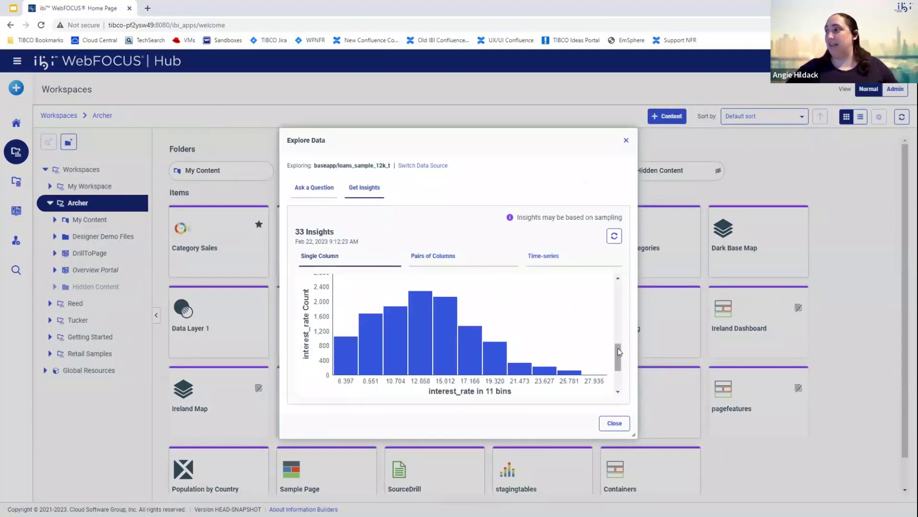
scroll(618, 352, "up", 10)
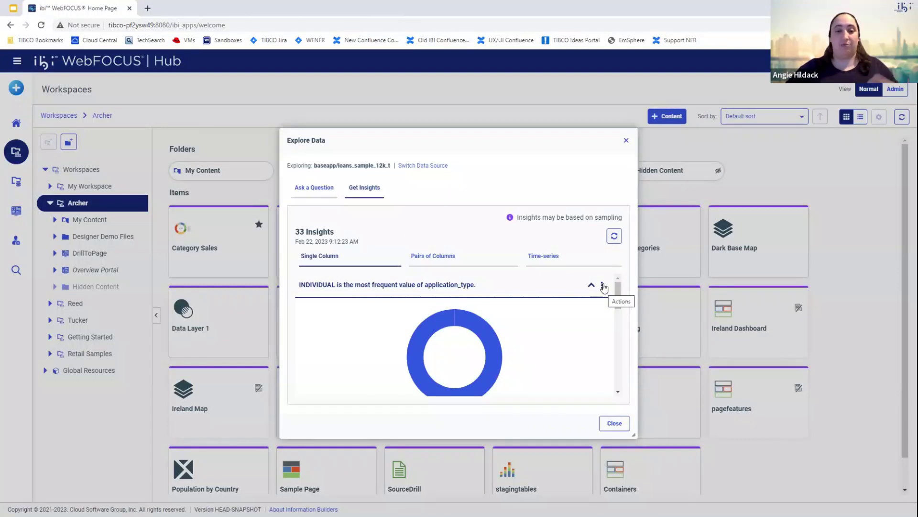
left_click(604, 286)
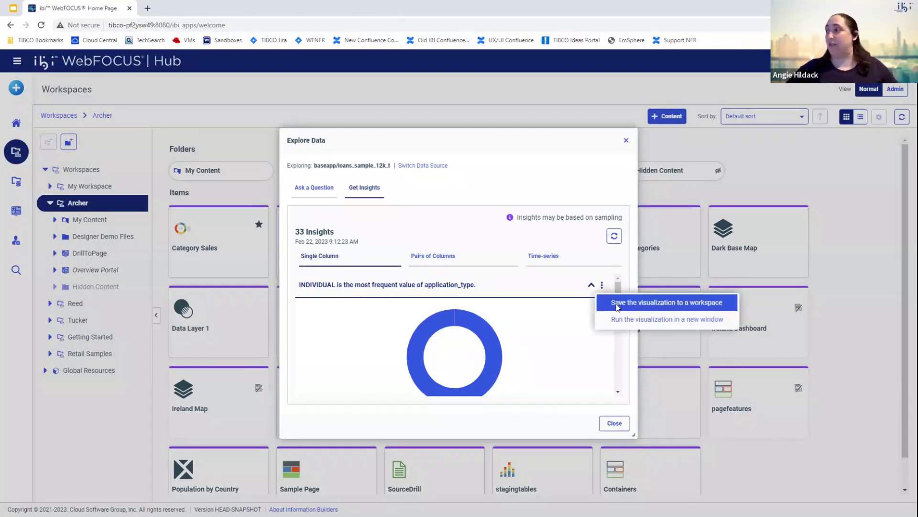
left_click(616, 303)
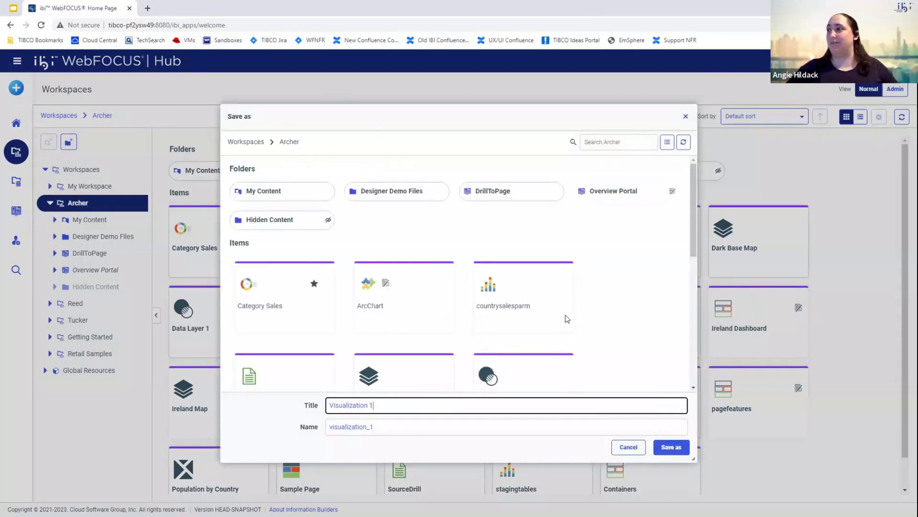
type("Exp Application Types")
left_click(671, 447)
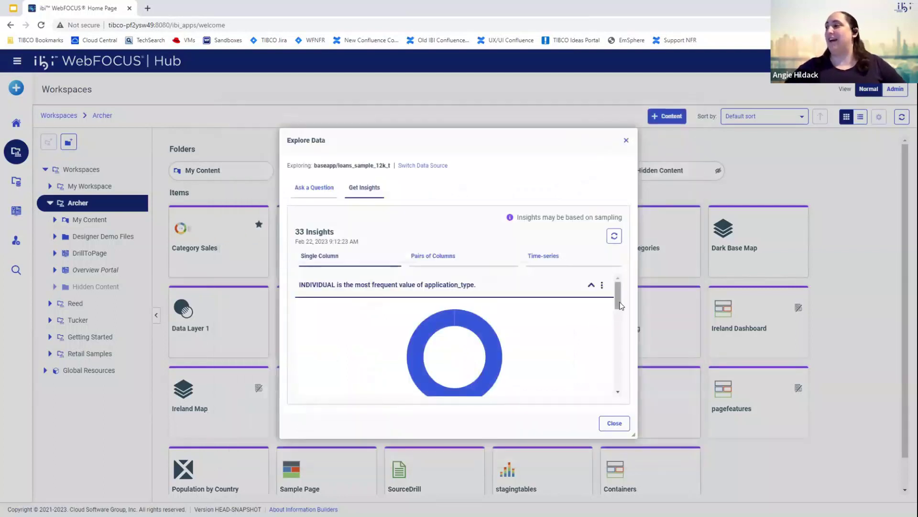
Step: Save the histogram of interest_rate values to the Archer workspace as "Exp Interest Rates" and close Explore Data
scroll(620, 357, "down", 5)
left_click_drag(621, 357, 620, 358)
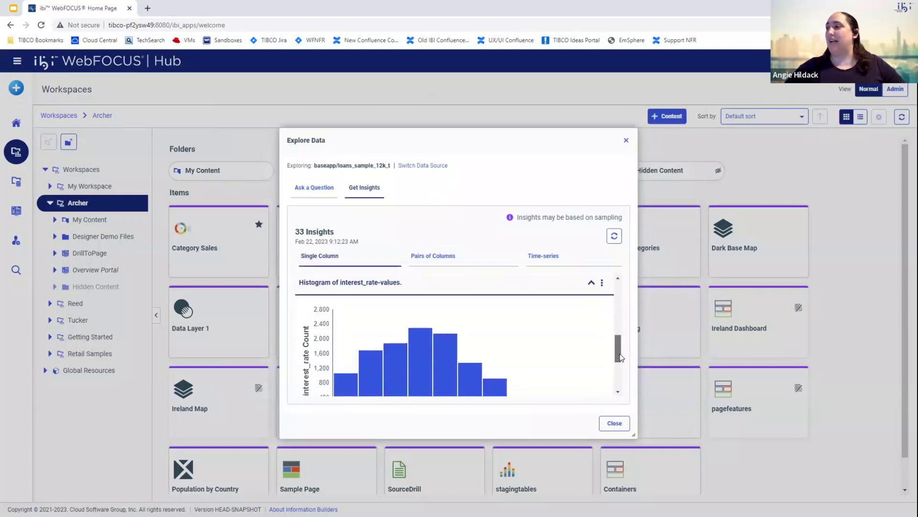
left_click(602, 285)
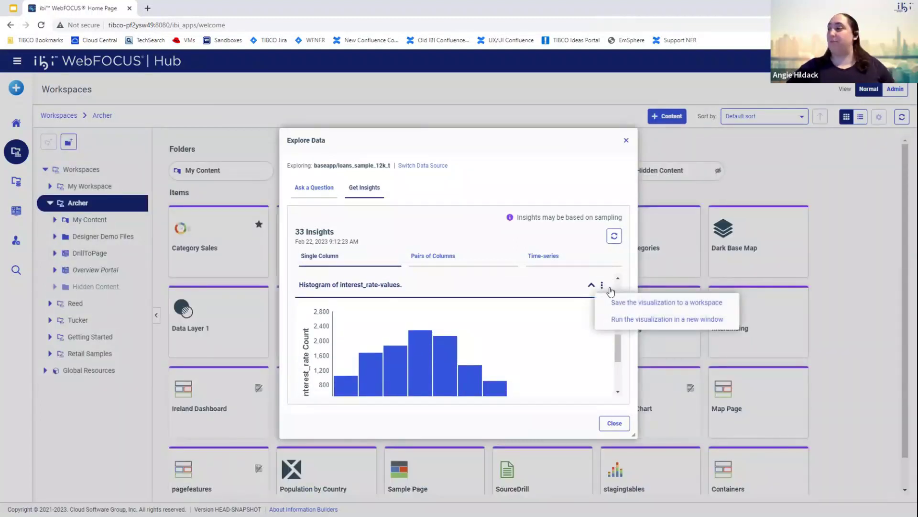
left_click(629, 302)
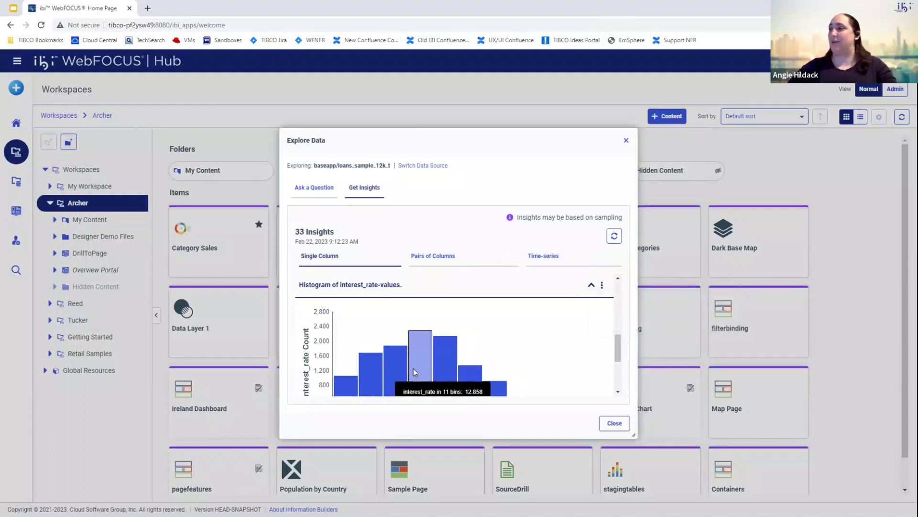
key("ctrl+a")
type("Exp Interest Rates")
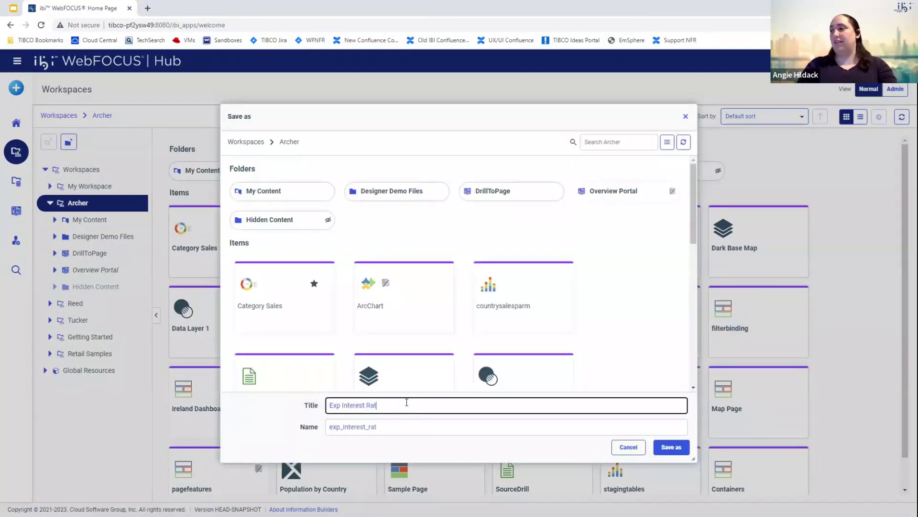
left_click(672, 447)
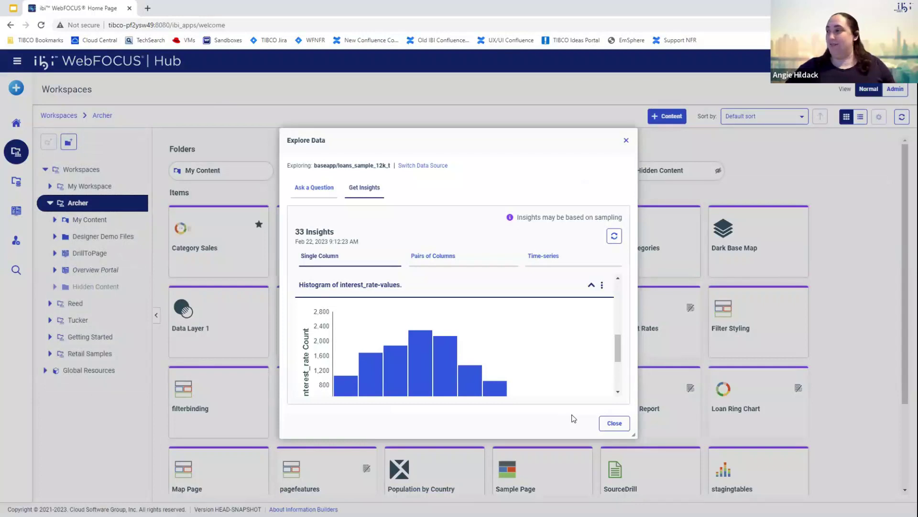
left_click(610, 423)
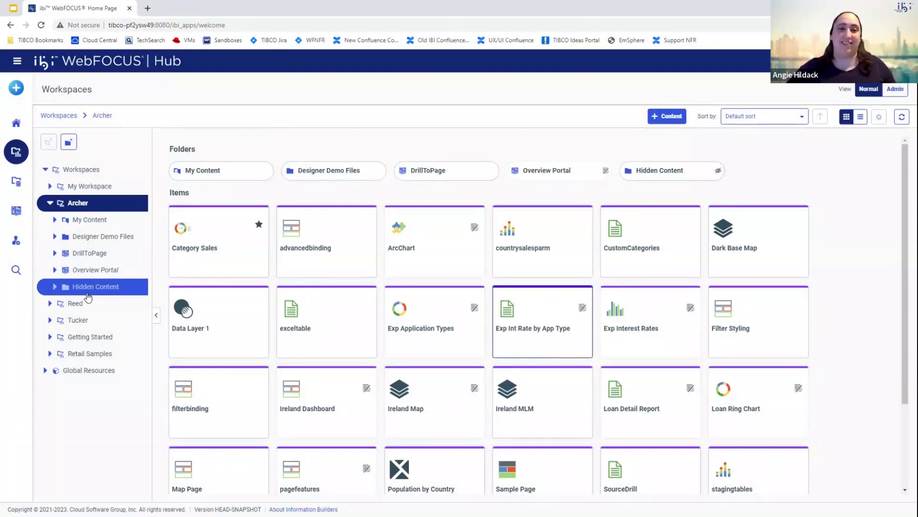
Step: Search all content and data for "Exp" and publish the Exp Application Types chart from the results
left_click(17, 270)
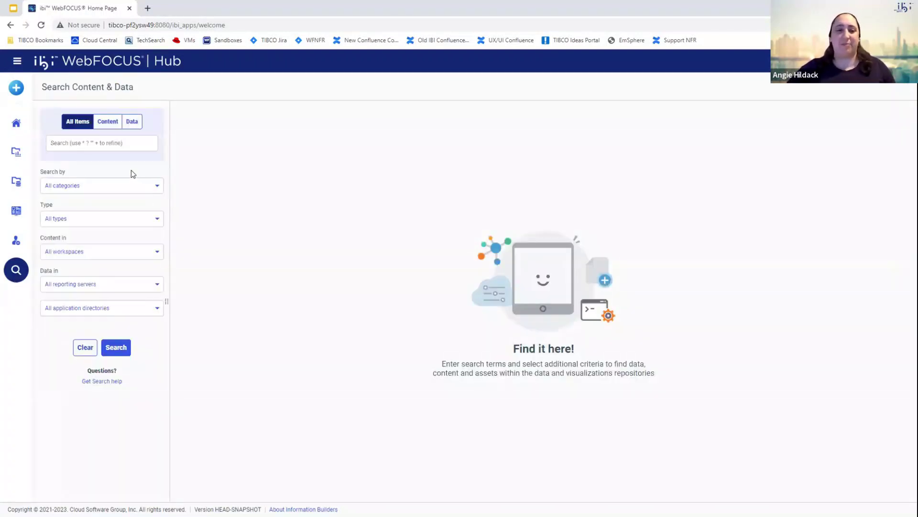
left_click(133, 143)
type("Exp")
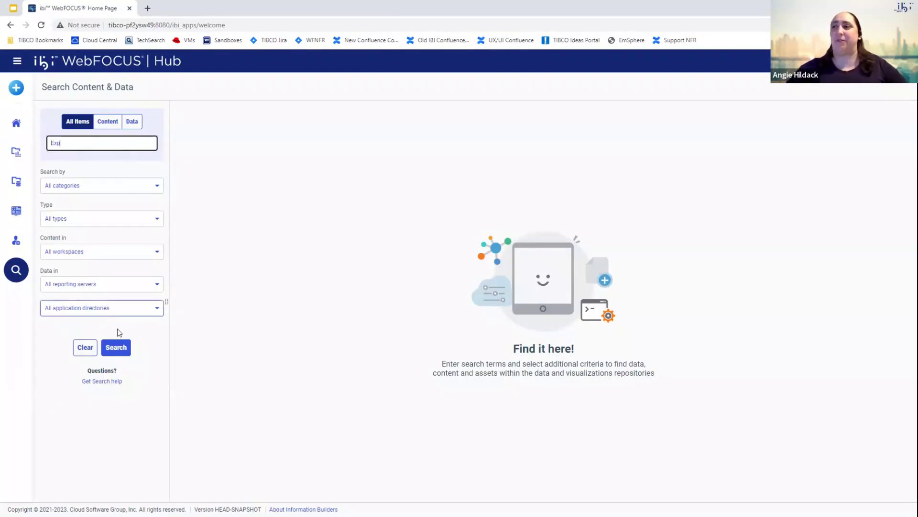
left_click(117, 348)
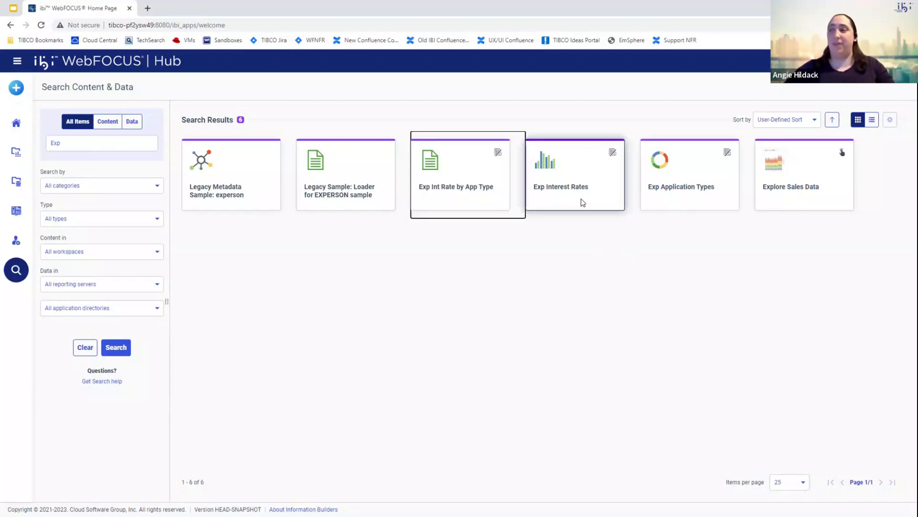
right_click(679, 189)
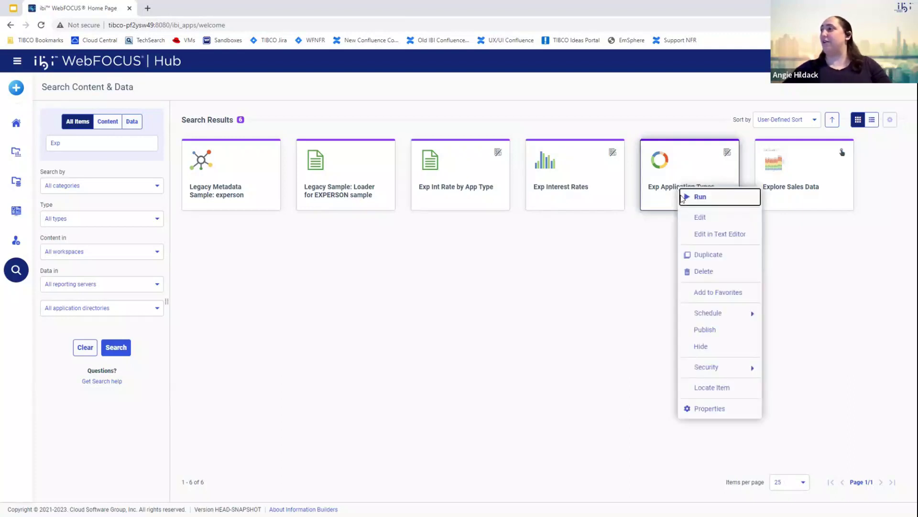
left_click(710, 334)
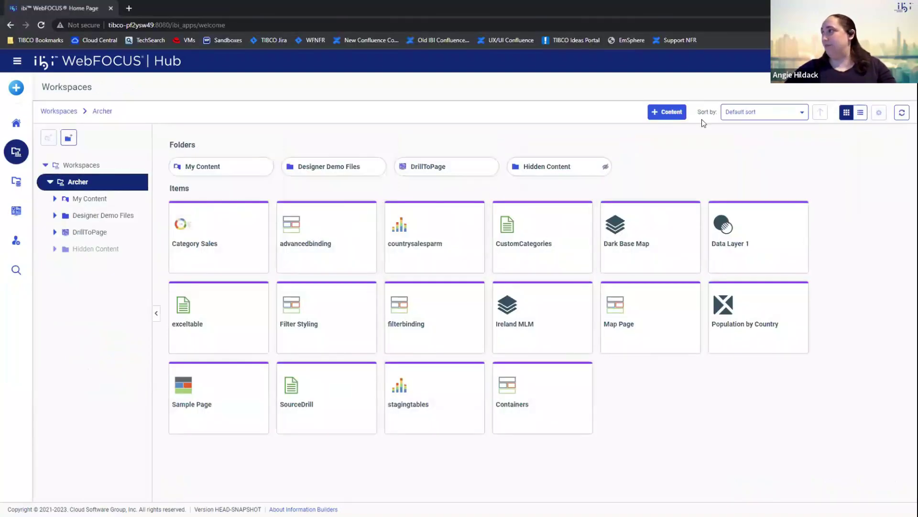
Step: Reload the Archer workspace in the other browser window and start Assemble Visualizations with the Blank template
left_click(41, 25)
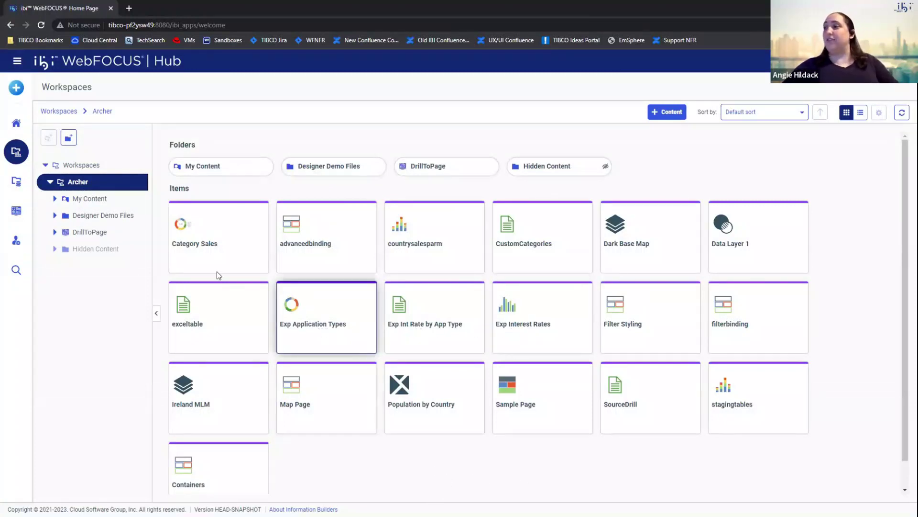
left_click(16, 87)
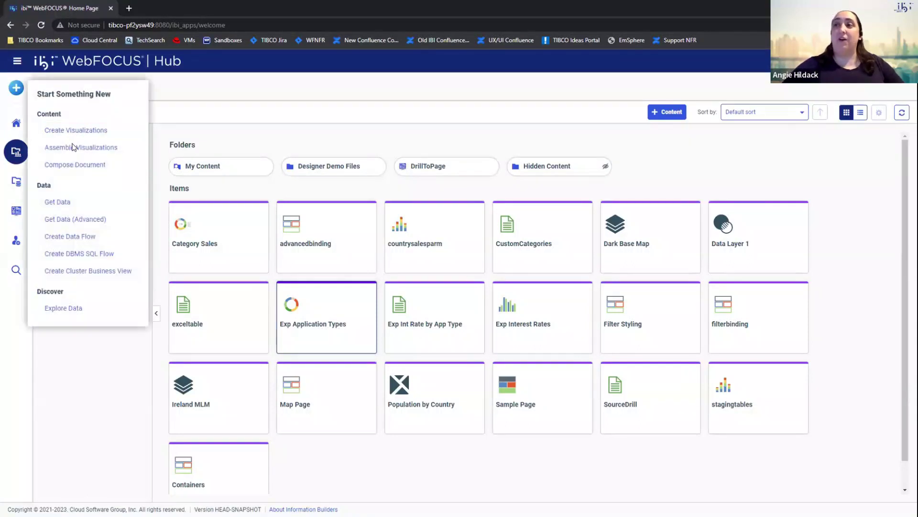
left_click(74, 147)
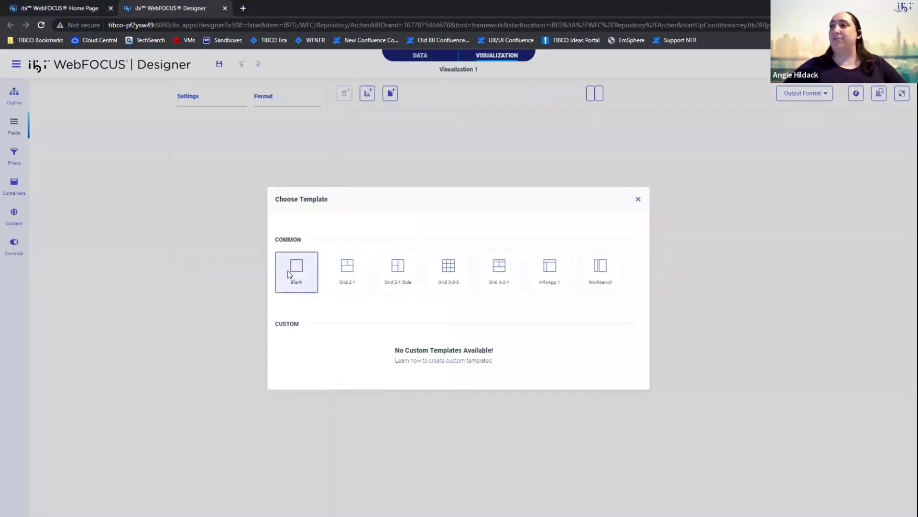
left_click(289, 274)
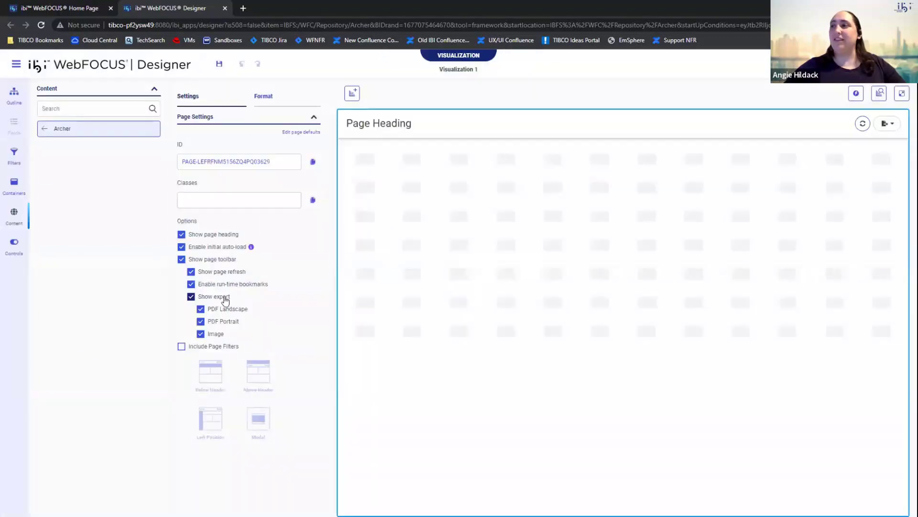
Step: Add the Exp Application Types, Exp Interest Rates and Exp Int Rate by App Type content from Archer to the blank page
left_click_drag(76, 297, 385, 241)
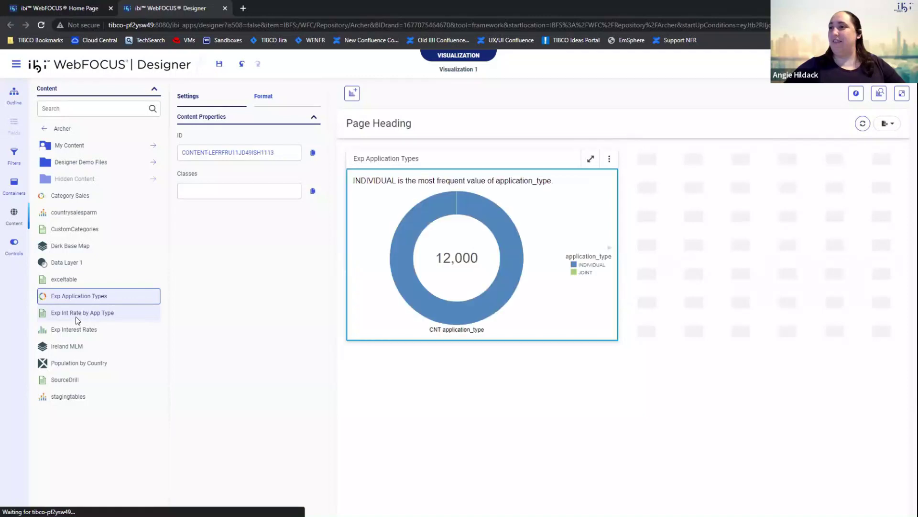
left_click_drag(76, 329, 681, 209)
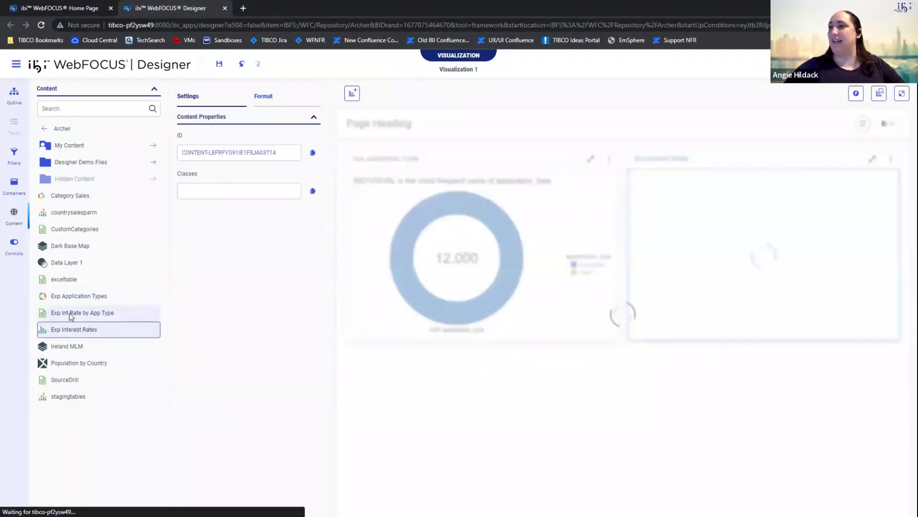
left_click_drag(72, 315, 637, 178)
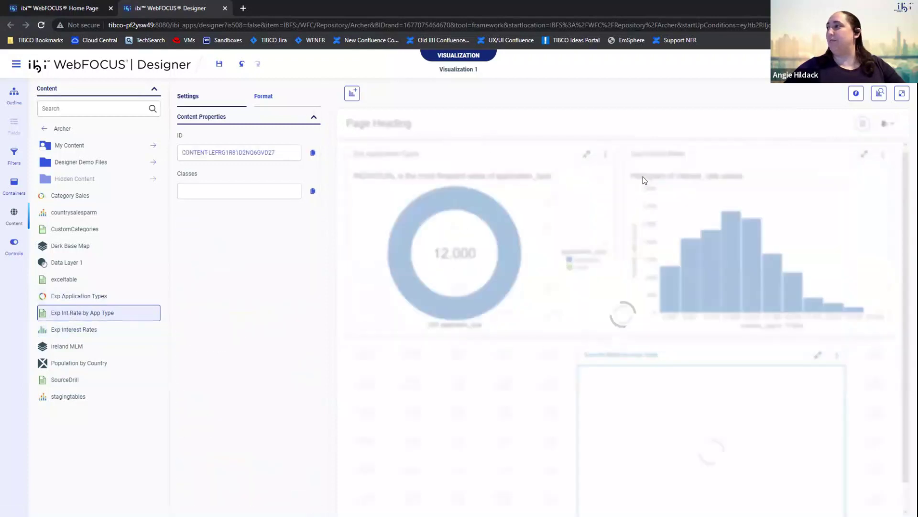
Step: Rearrange the page with Exp Int Rate by App Type and Exp Interest Rates side by side and Exp Application Types below the report
left_click_drag(671, 355, 722, 152)
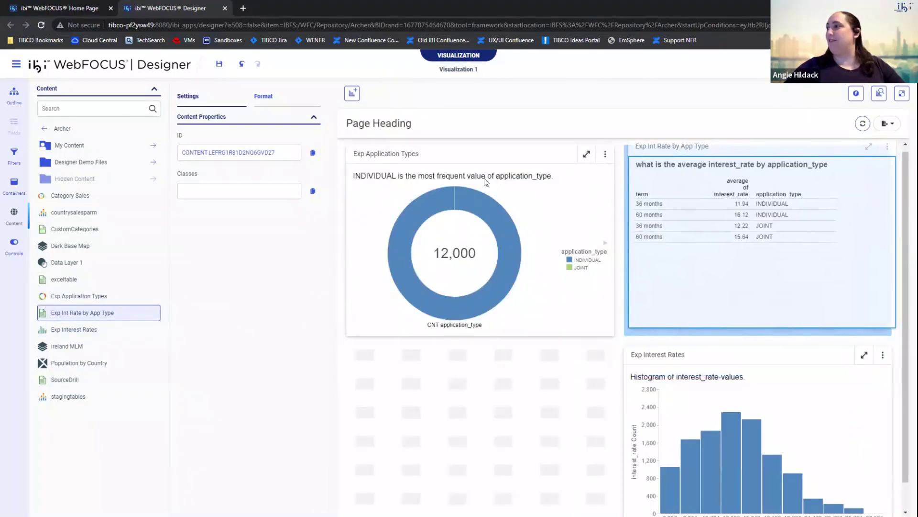
left_click_drag(471, 153, 471, 200)
left_click_drag(702, 159, 736, 187)
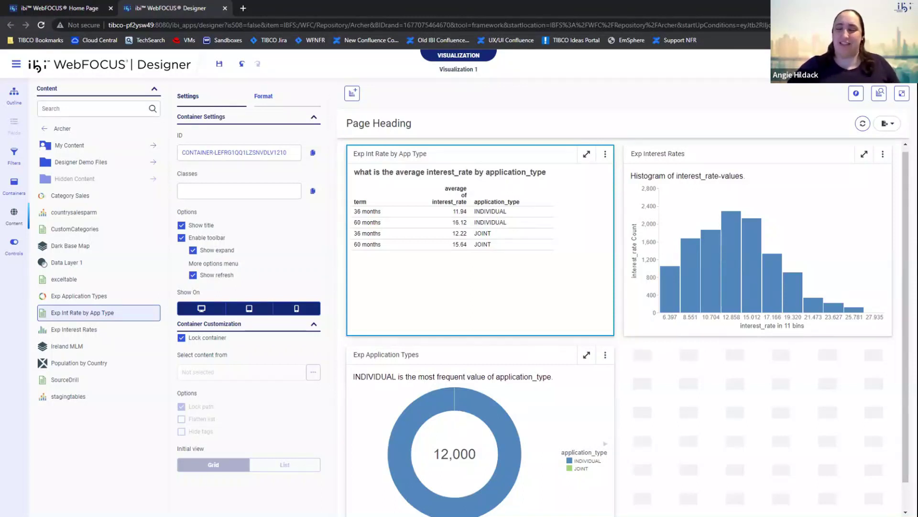
Step: Add an Explore Data container below the Exp Interest Rates chart and choose loans_sample_12k_t.mas from baseapp as its source
left_click(12, 193)
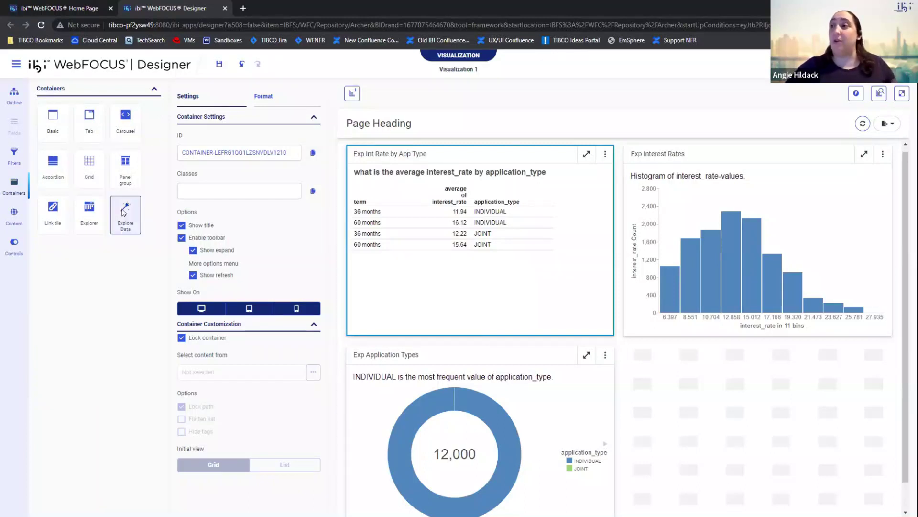
left_click_drag(124, 213, 682, 354)
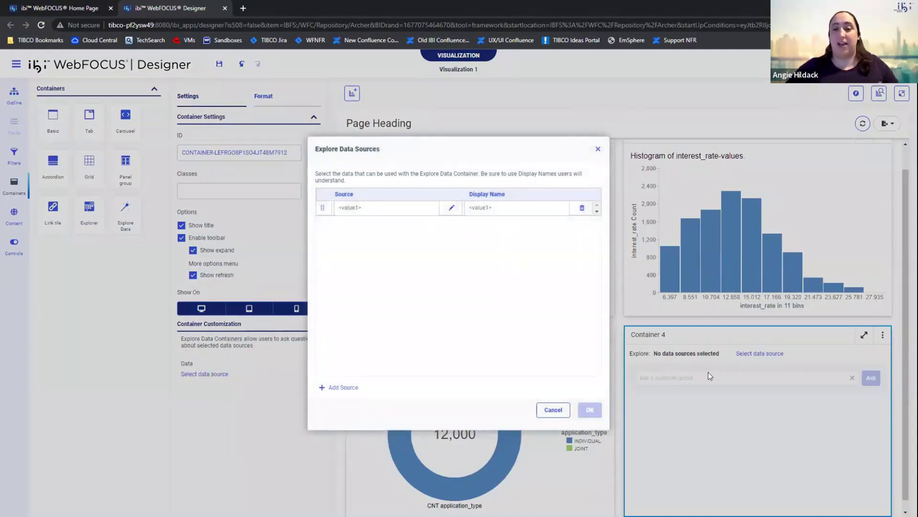
left_click(450, 210)
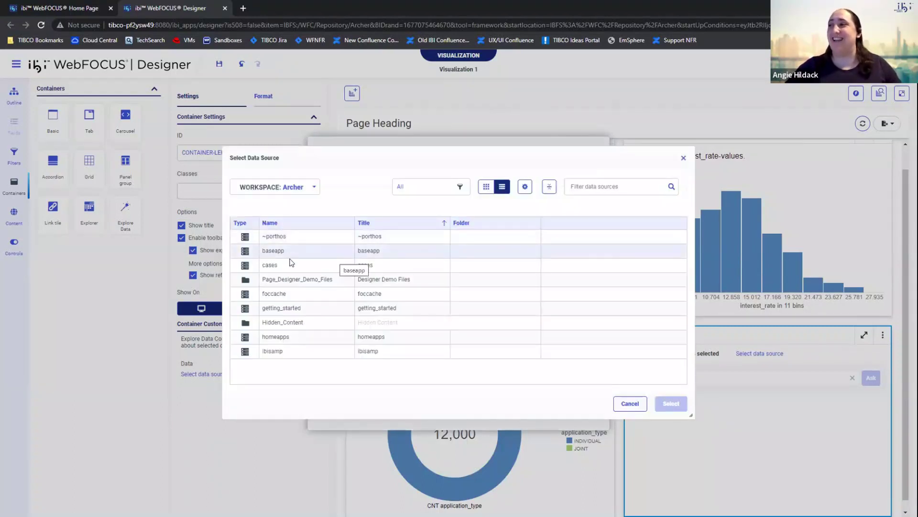
left_click(285, 251)
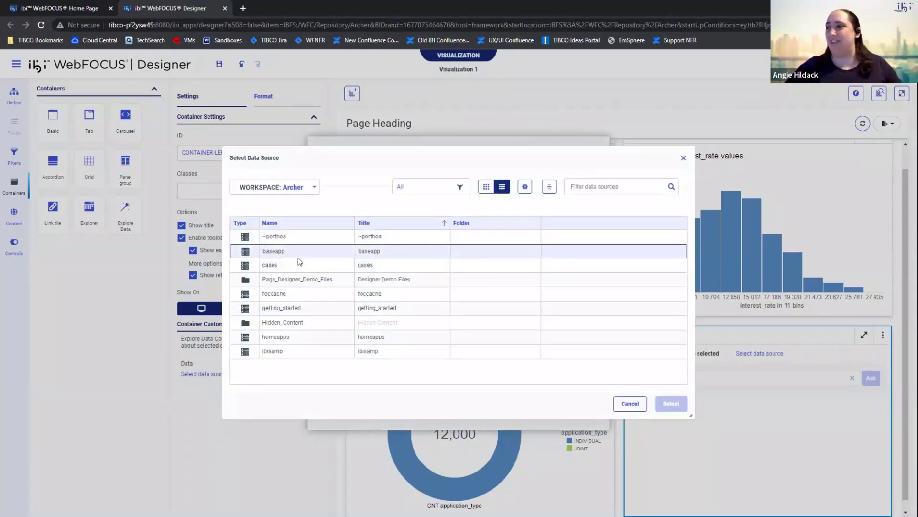
double_click(315, 252)
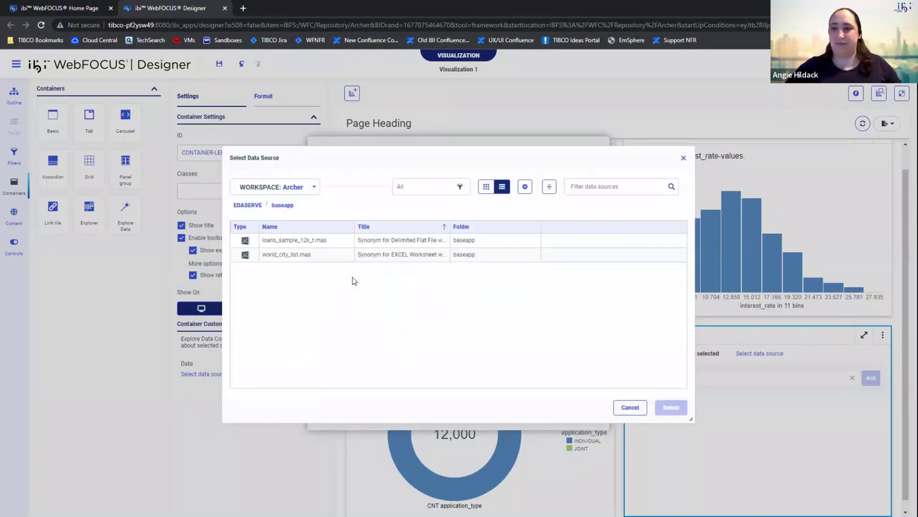
double_click(317, 242)
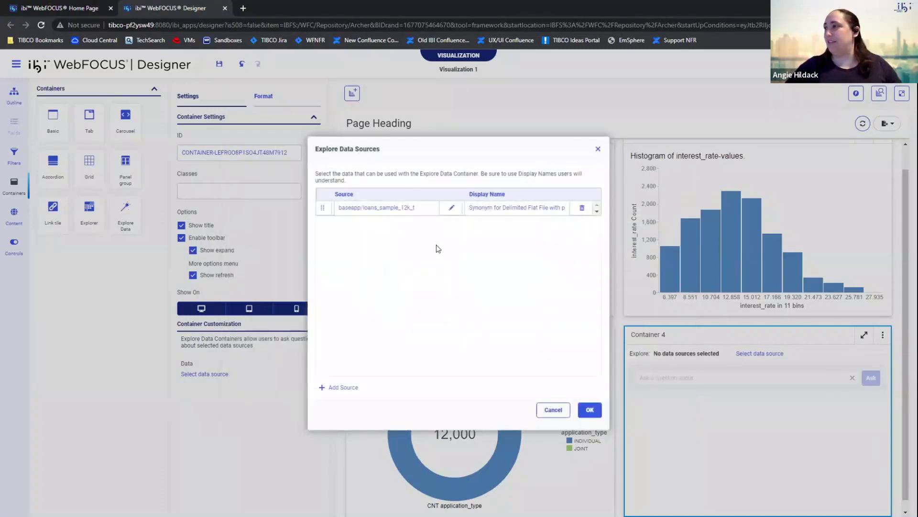
Step: Set the data source's display name to "Loans" and apply it to the Explore Data container
left_click(503, 206)
key("End")
key("ctrl+a")
key("BackSpace")
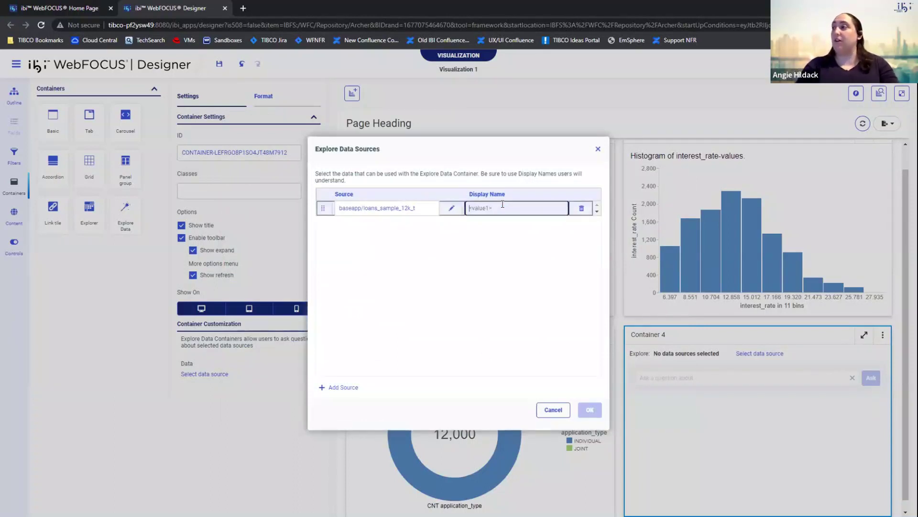
type("Loans")
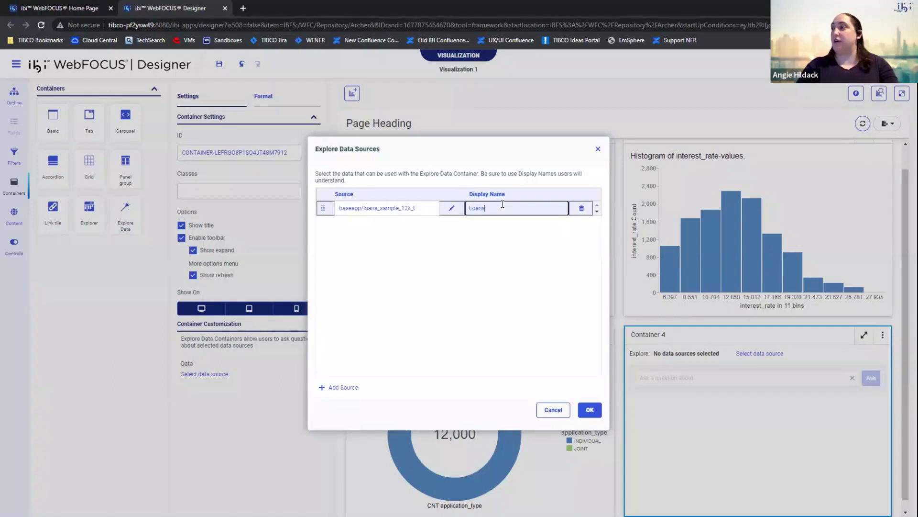
left_click(589, 410)
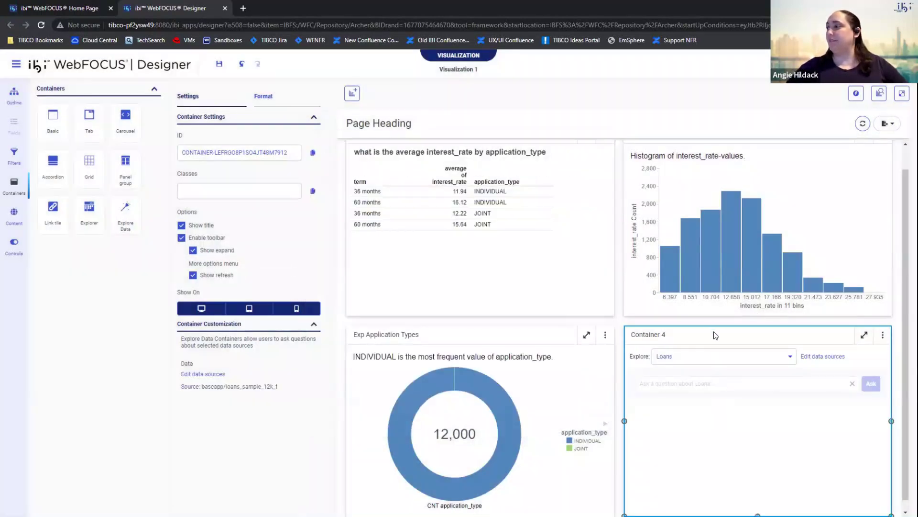
Step: Run the page and ask the Loans data "what is the average loan_amount by application_type" in the Explore Data container
left_click(902, 94)
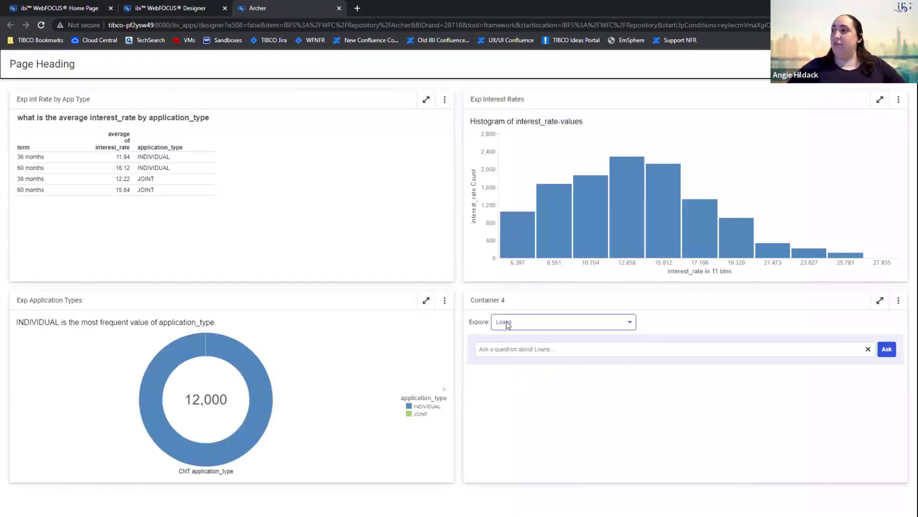
left_click(628, 324)
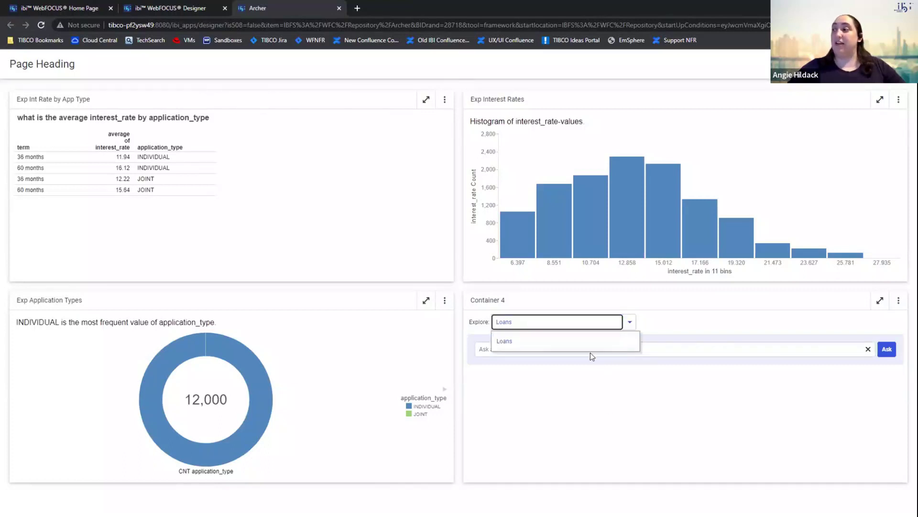
left_click(654, 348)
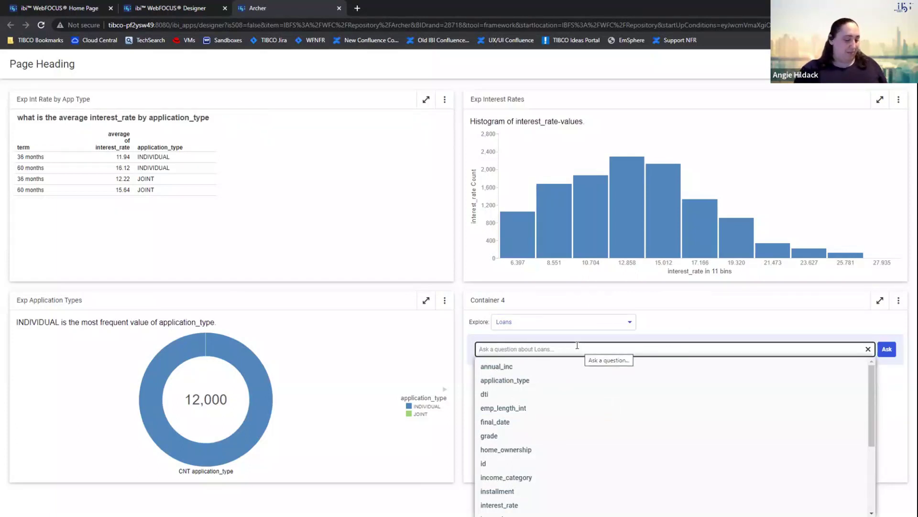
type("what is the")
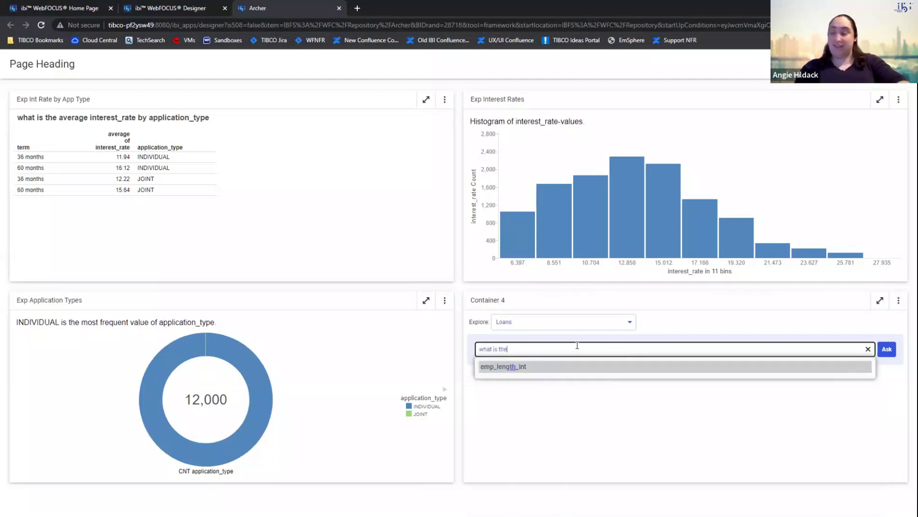
type(" average lo")
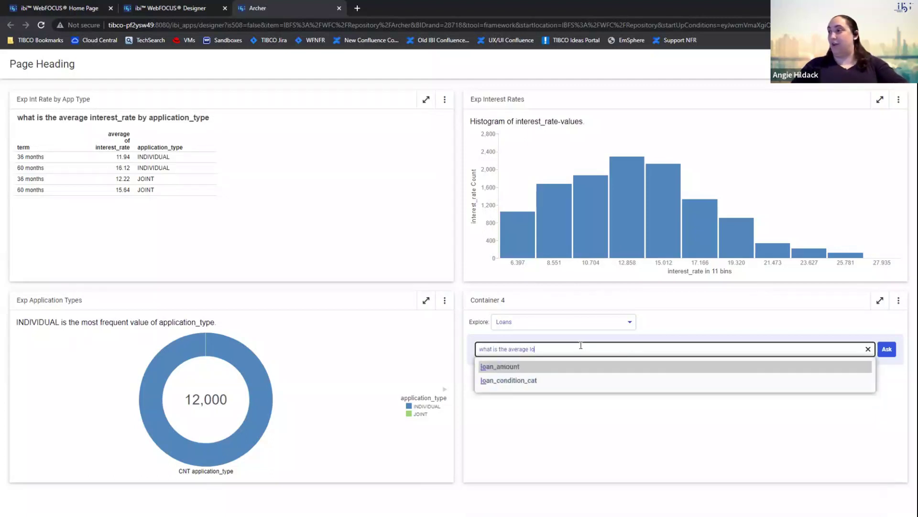
left_click(600, 368)
type("by app")
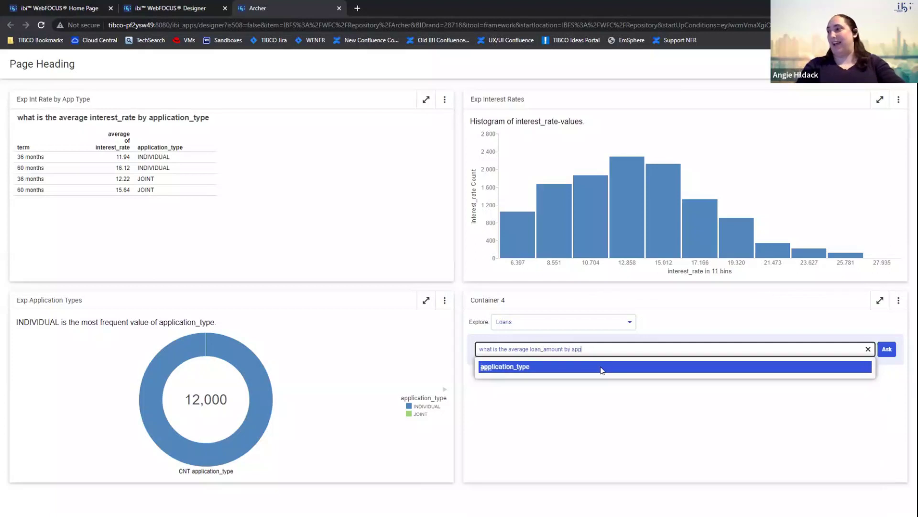
left_click(602, 366)
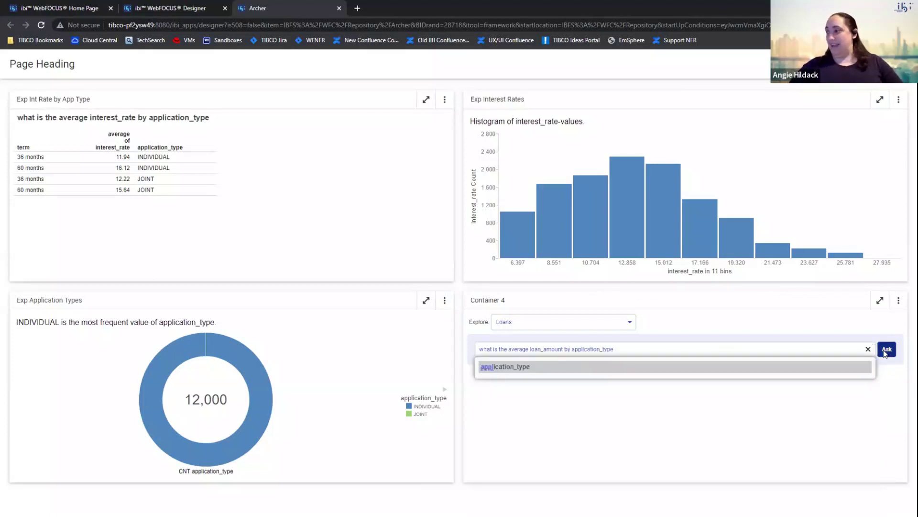
left_click(886, 349)
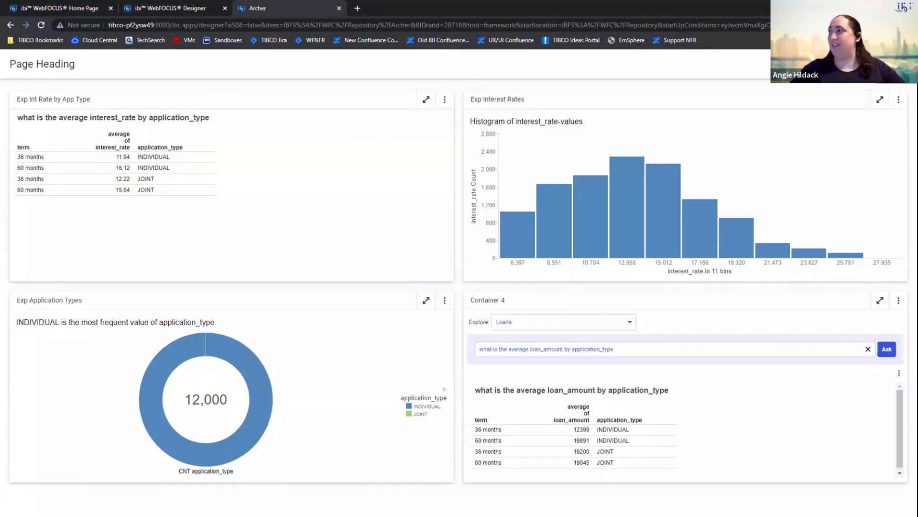
Step: Close the running page and the Designer page, and return to the Hub's search results
left_click(899, 99)
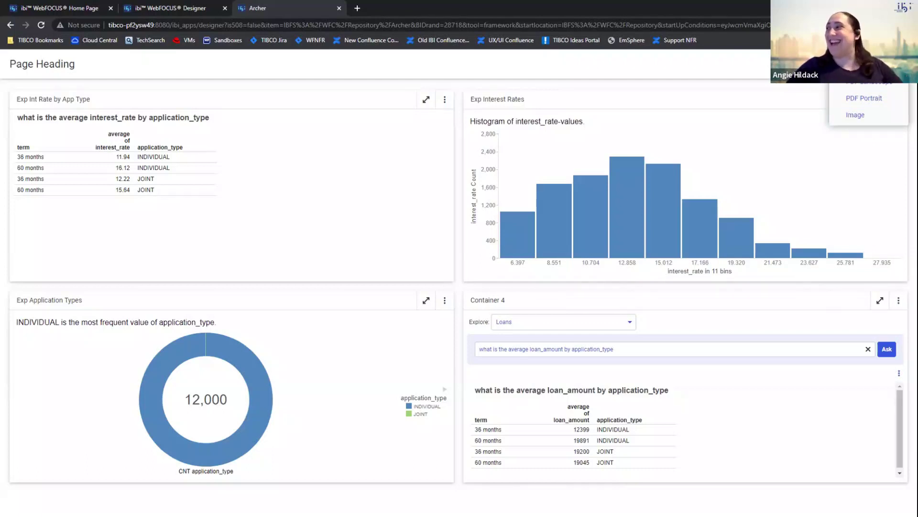
key("Escape")
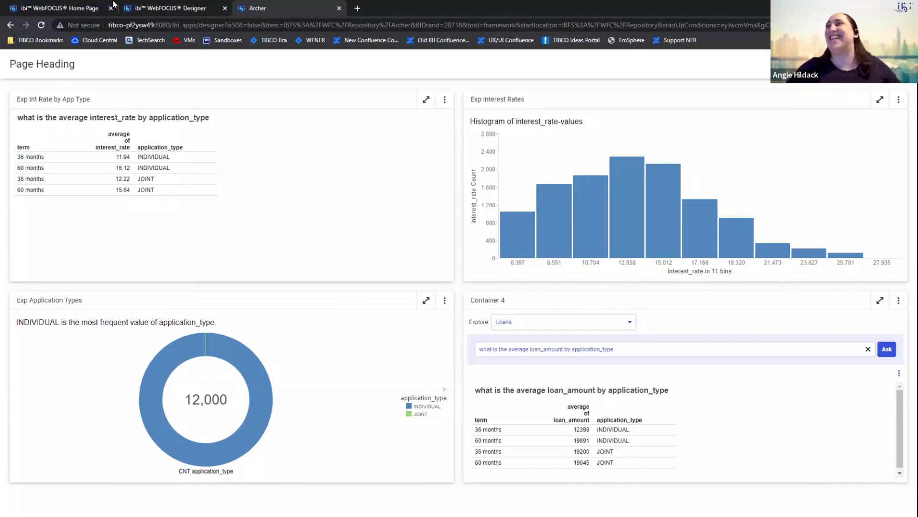
left_click(340, 8)
left_click(225, 8)
left_click(504, 79)
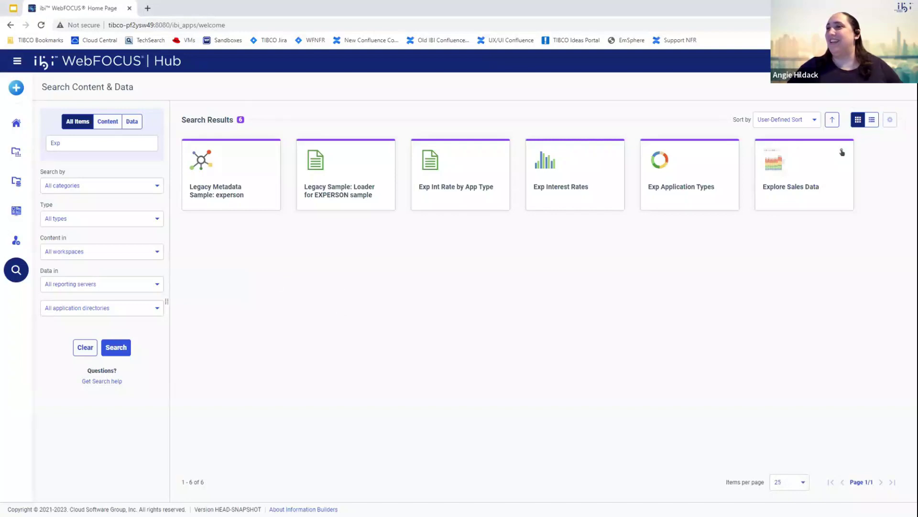
left_click(16, 240)
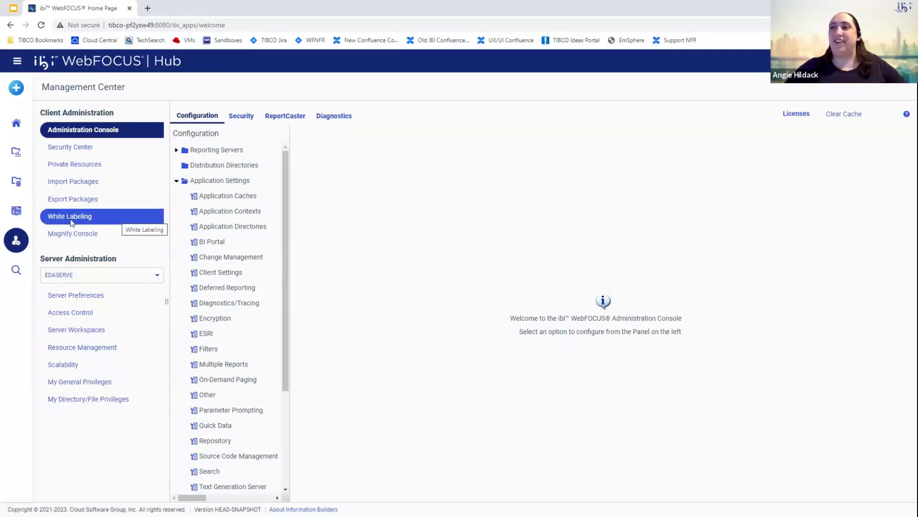
left_click(97, 216)
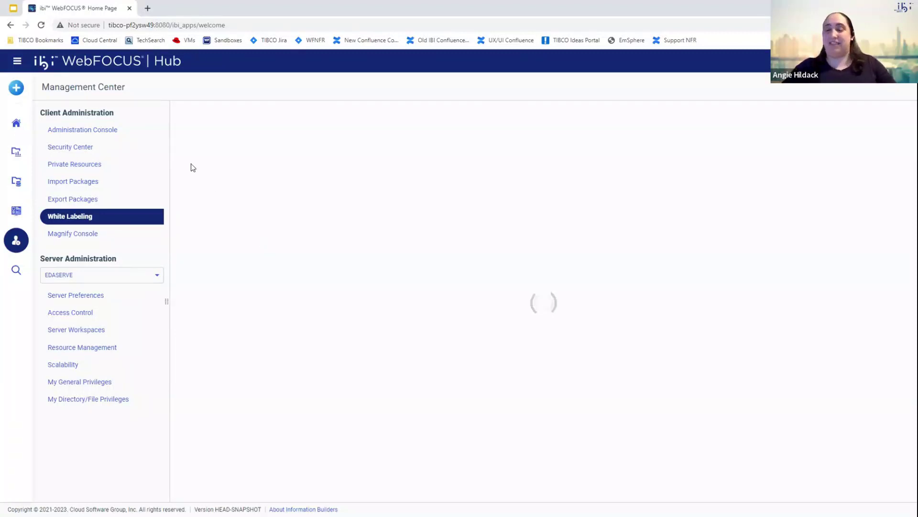
left_click(41, 27)
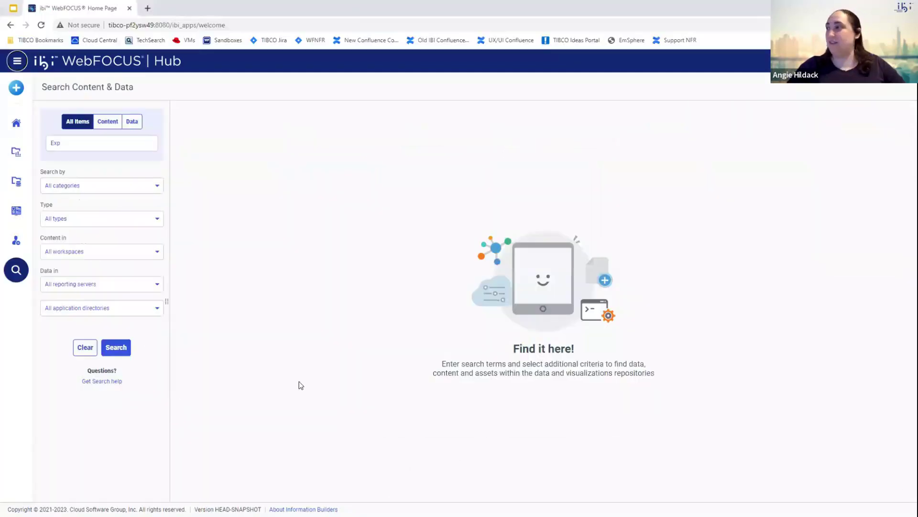
Step: Open the White Labeling settings in the Management Center and enable styling overrides
left_click(15, 240)
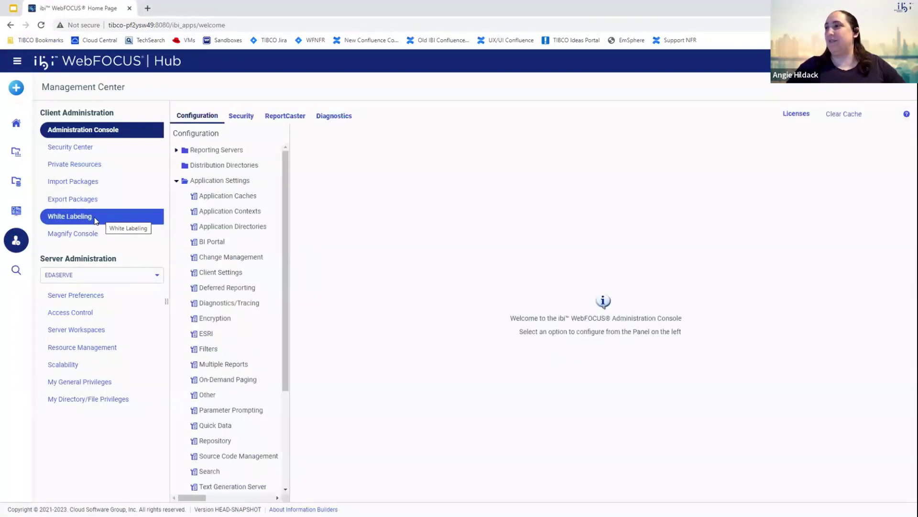
left_click(95, 220)
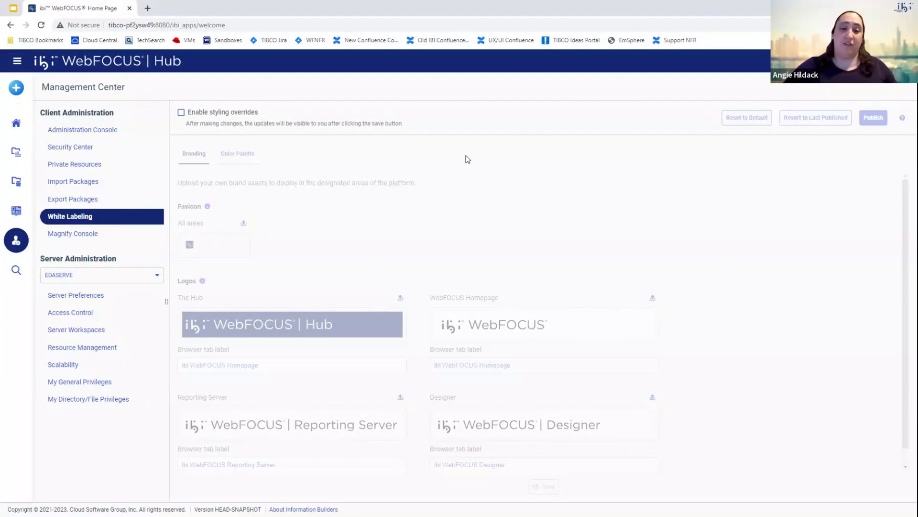
left_click(181, 112)
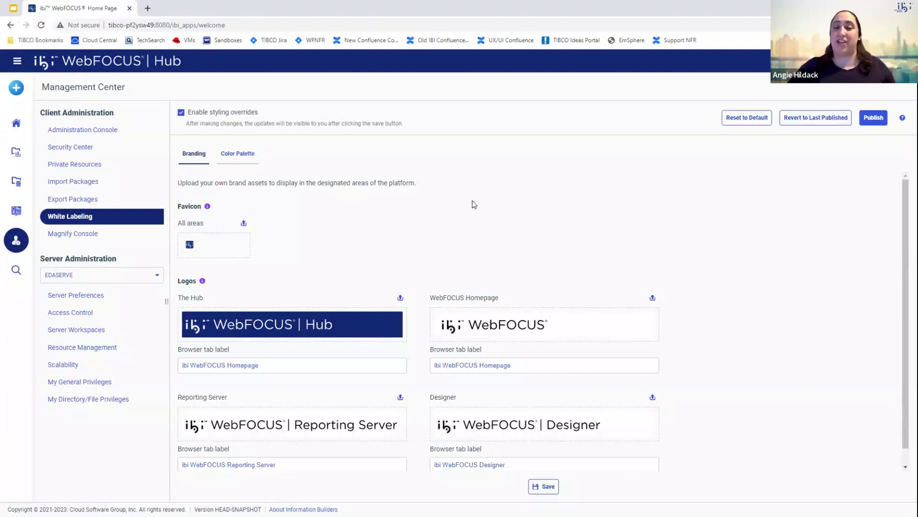
Step: Look at the color palette settings, return to the branding settings, and upload favicon_r.ico as the favicon for all areas
left_click(243, 155)
left_click(194, 152)
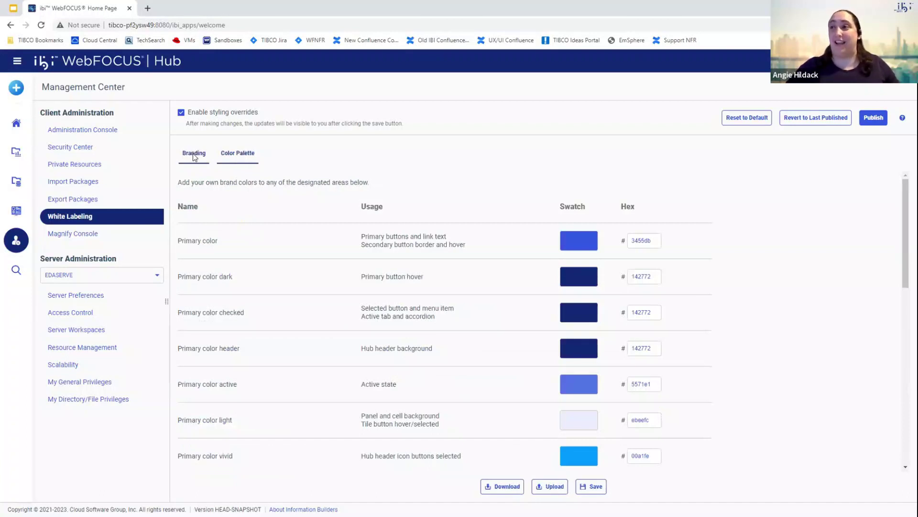
left_click(244, 224)
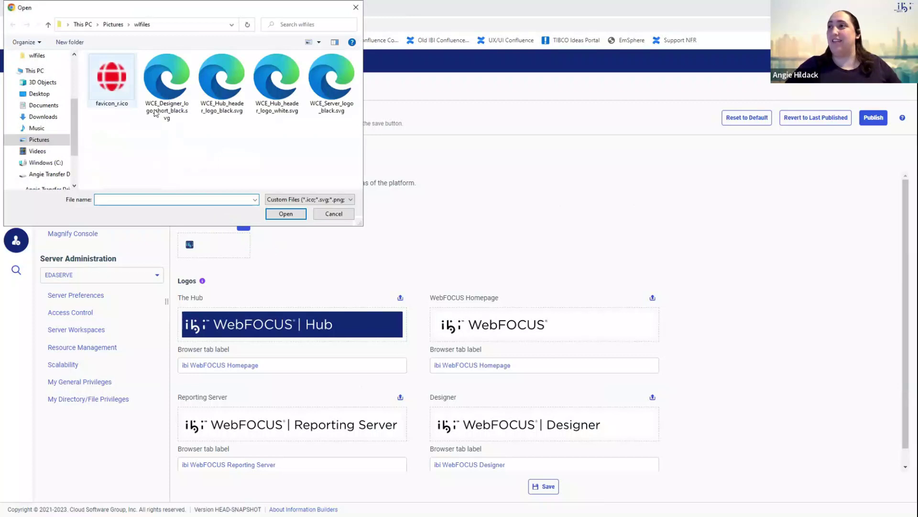
left_click(112, 79)
left_click(290, 215)
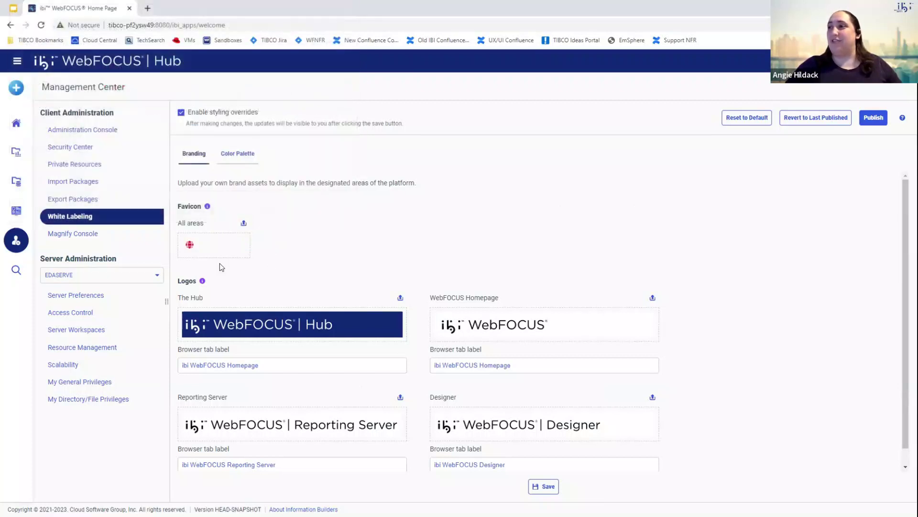
Step: Upload WCE_Hub_header_logo_white.svg as the Hub logo and WCE_Hub_header_logo_black.svg as the WebFOCUS Homepage logo
left_click(400, 298)
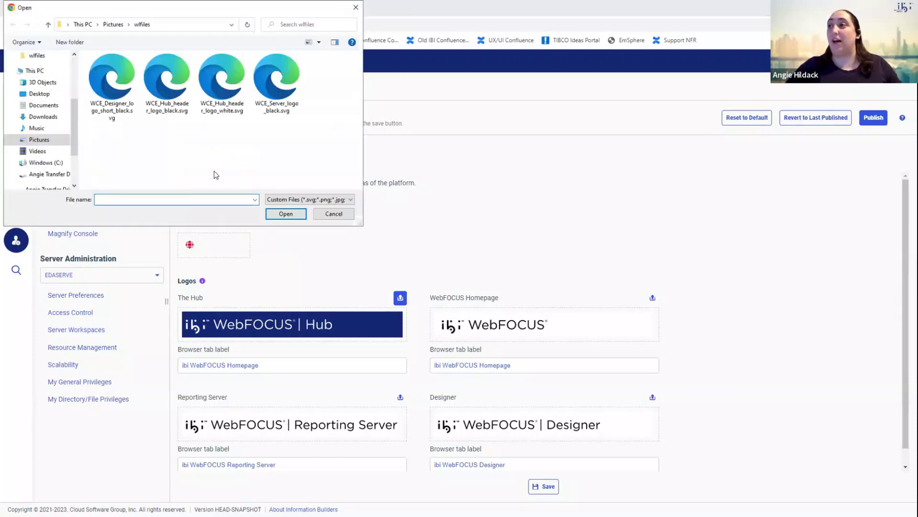
double_click(224, 93)
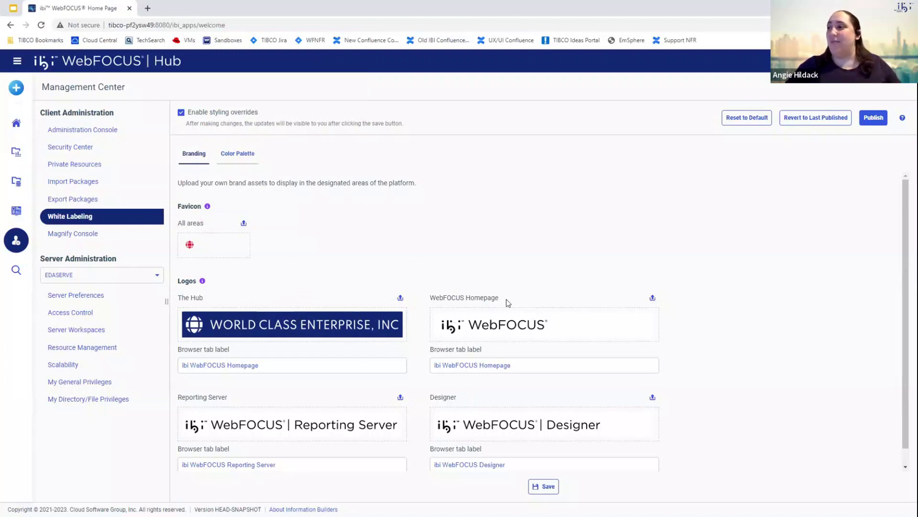
left_click(652, 298)
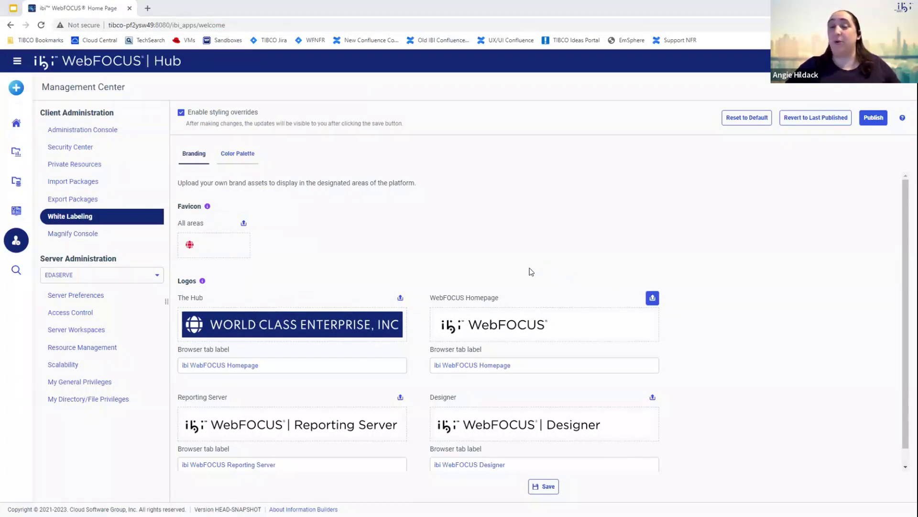
left_click(165, 82)
double_click(165, 82)
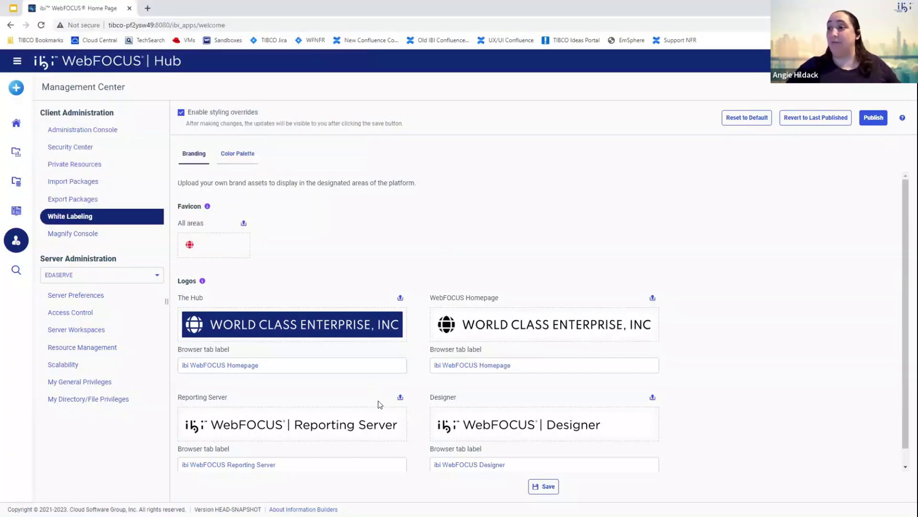
Step: Upload WCE_Server_logo_black.svg as the Reporting Server logo and WCE_Designer_logo_short_black.svg as the Designer logo
left_click(400, 398)
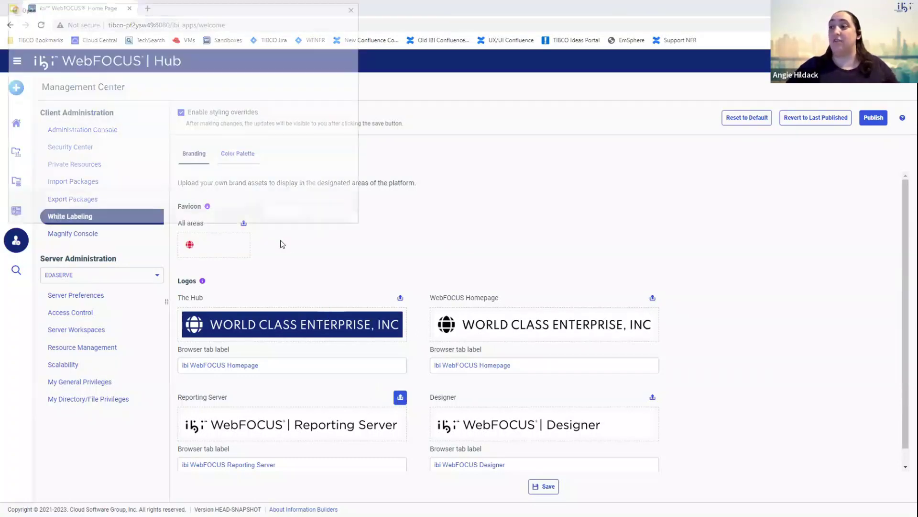
left_click(271, 83)
double_click(271, 84)
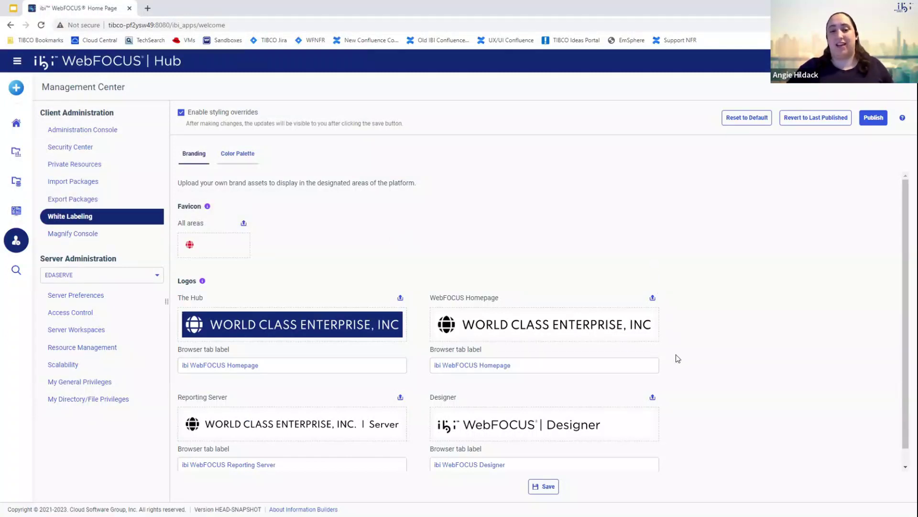
left_click(652, 397)
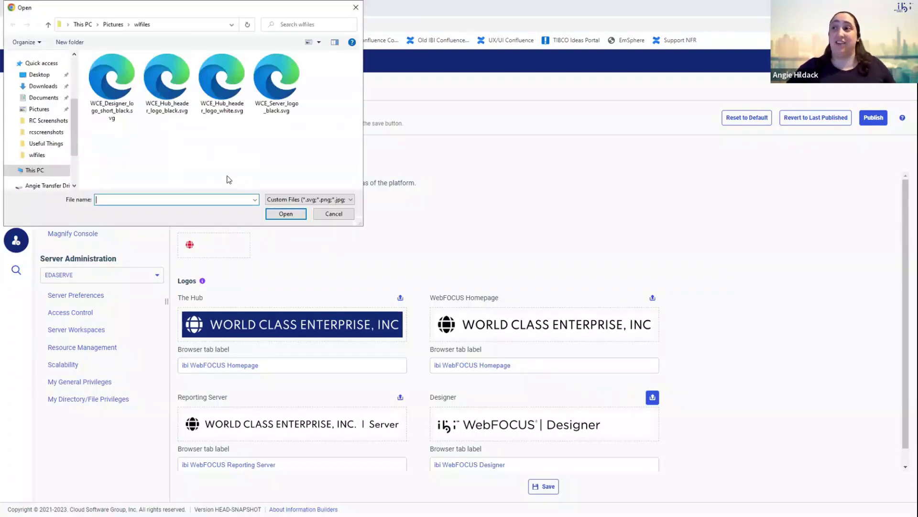
left_click(102, 94)
left_click(286, 213)
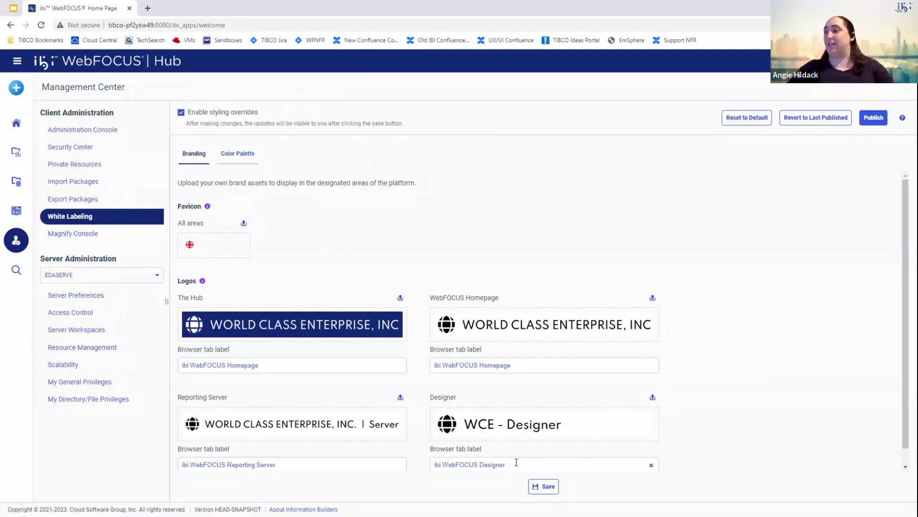
Step: Change the browser tab labels of the Hub and the WebFOCUS Homepage to "WCE - Homepage"
left_click(224, 365)
left_click_drag(163, 365, 150, 365)
type("WCE")
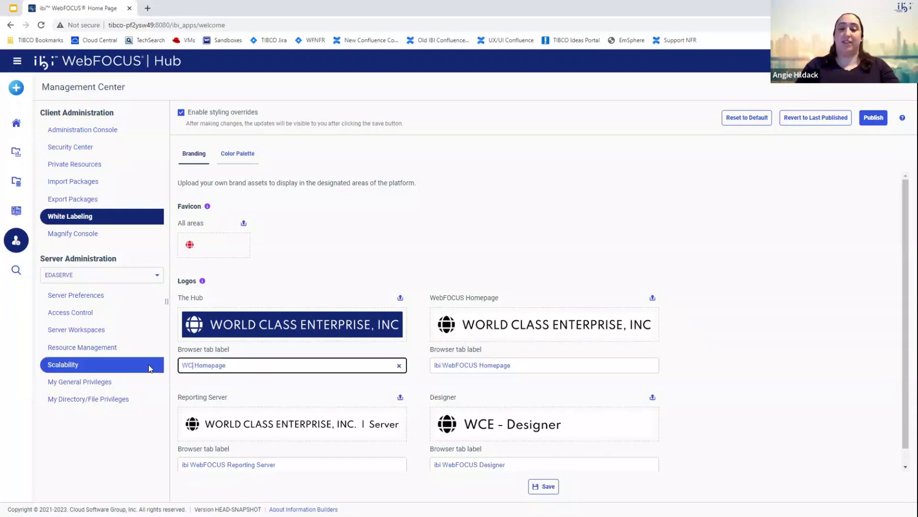
type(" -")
key("shift+Home")
key("ctrl+c")
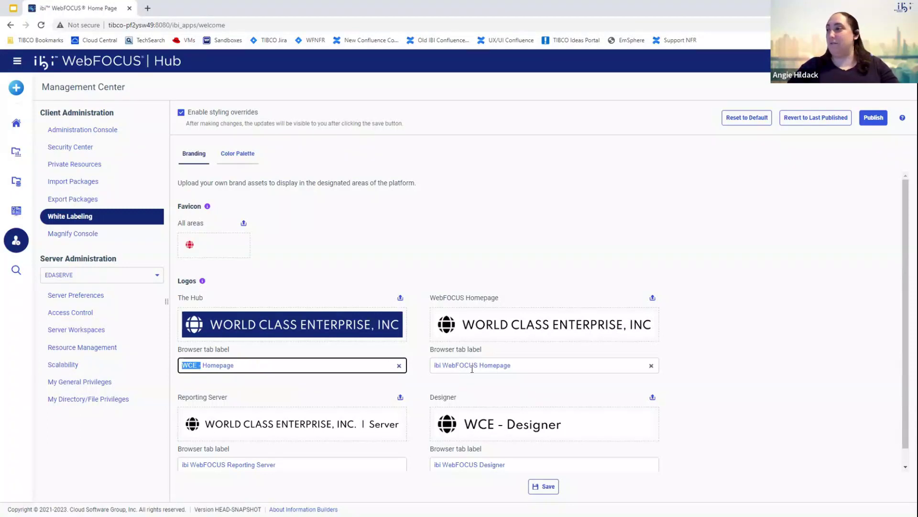
left_click_drag(477, 366, 424, 365)
key("ctrl+v")
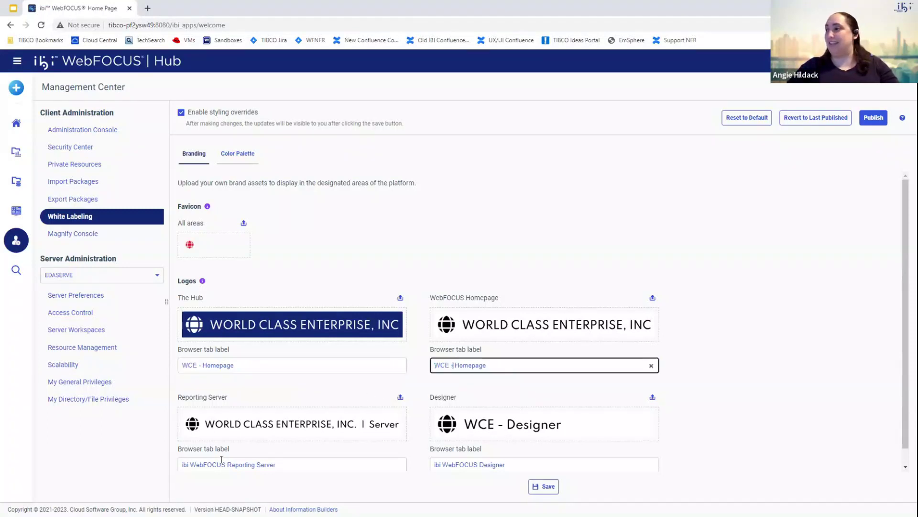
Step: Change the browser tab labels to "WCE - Reporting Server" and "WCE - Designer" for those two areas, and save the branding
left_click_drag(225, 461, 161, 445)
key("ctrl+v")
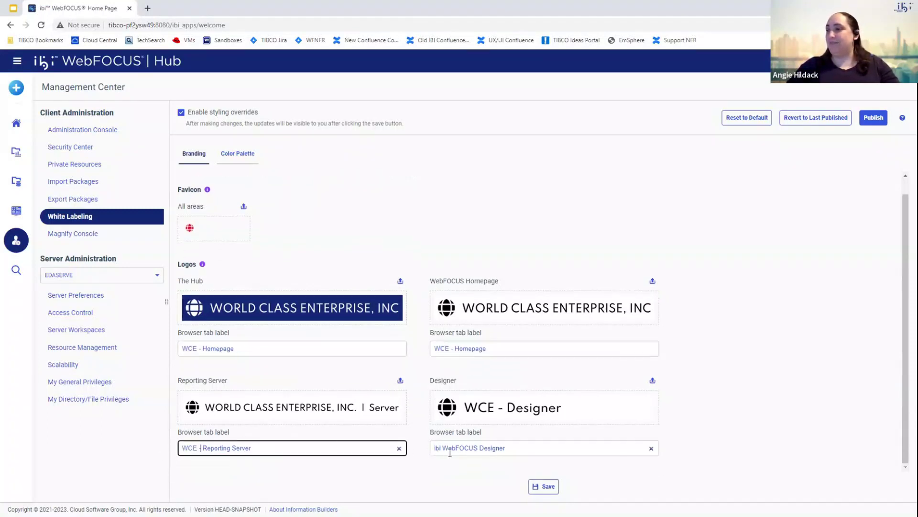
left_click_drag(474, 447, 410, 446)
key("ctrl+v")
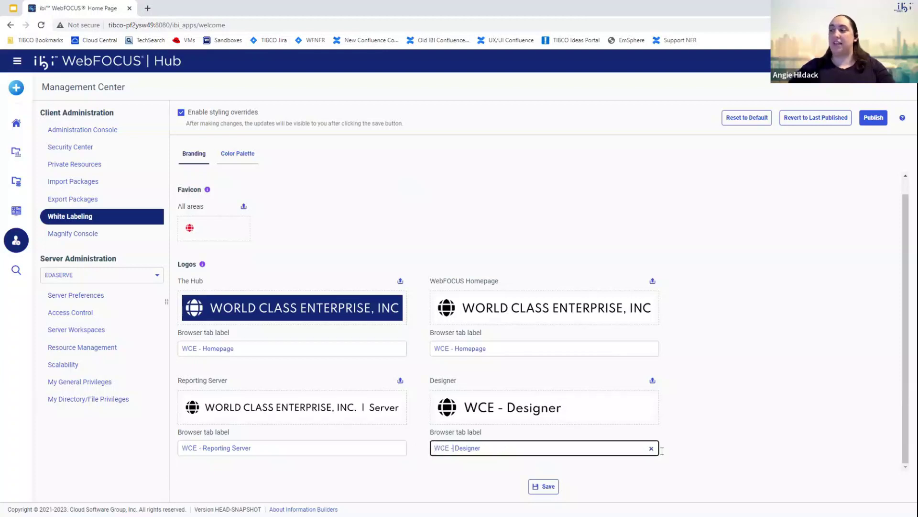
left_click(549, 487)
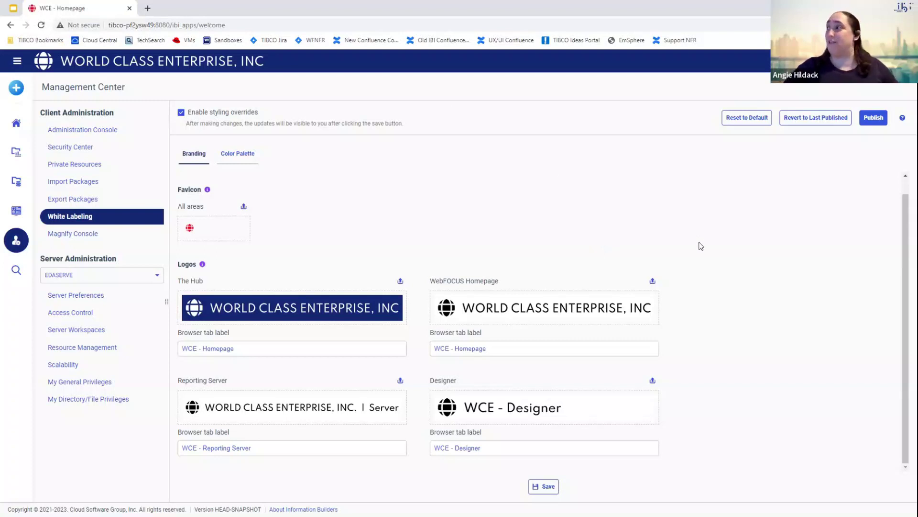
Step: In the color palette, set Primary color to ce4500 and Primary color dark to 852d01, and save
left_click(237, 153)
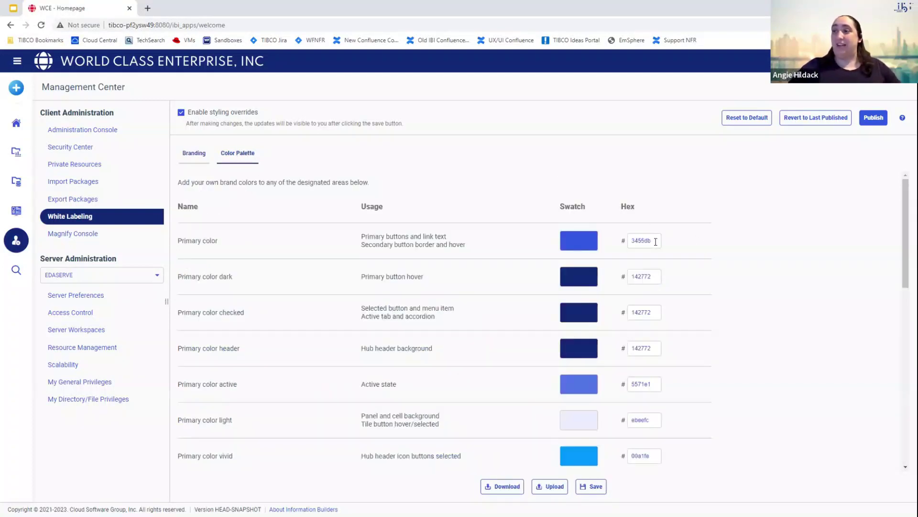
double_click(627, 242)
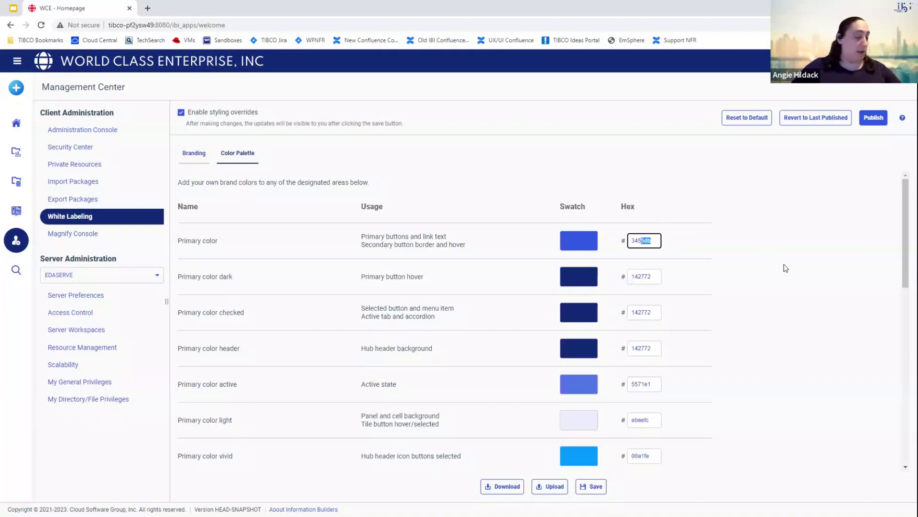
type("ce")
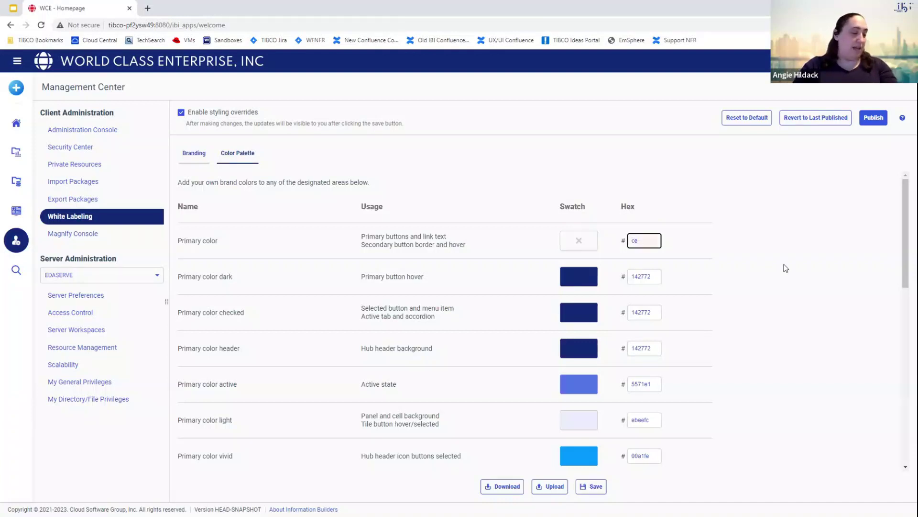
type("4500")
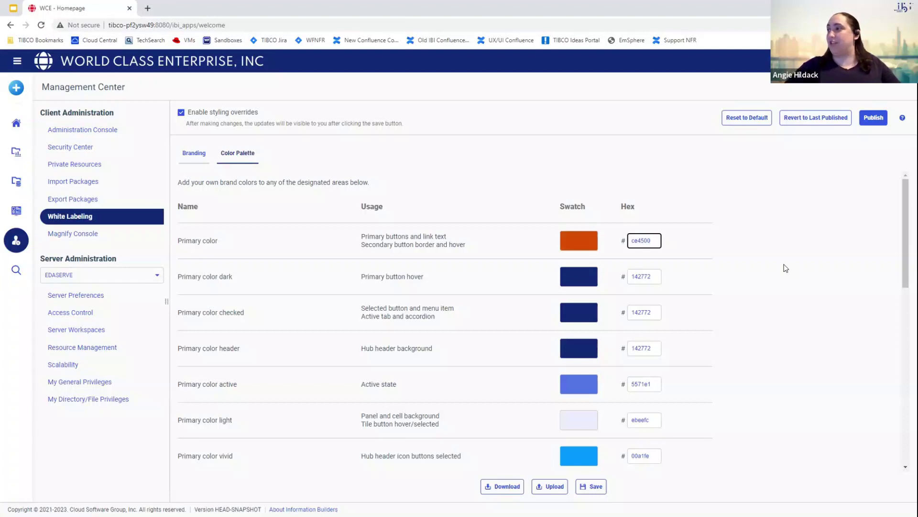
left_click_drag(659, 277, 617, 274)
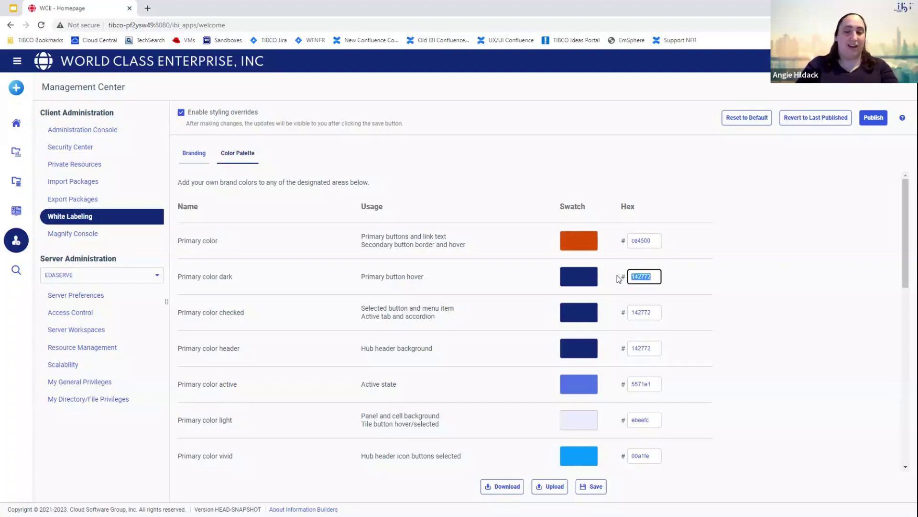
type("852")
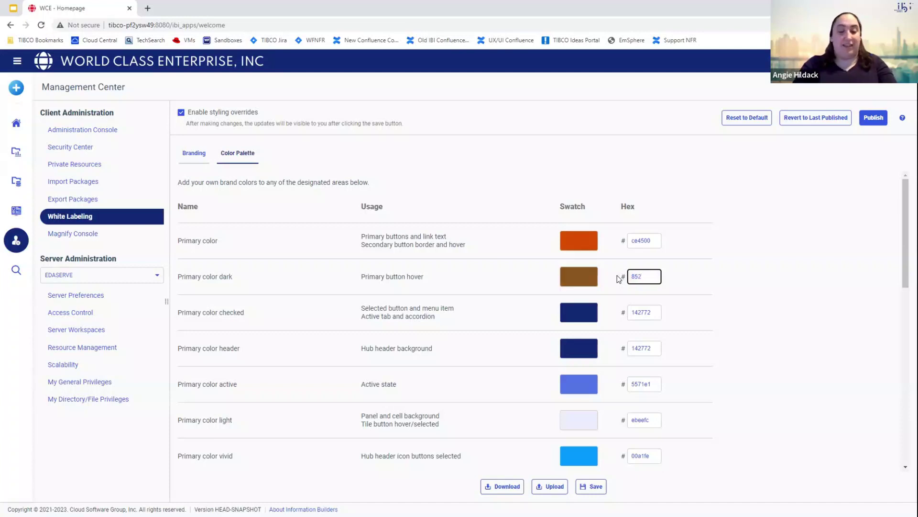
type("d01")
left_click(743, 274)
left_click(592, 486)
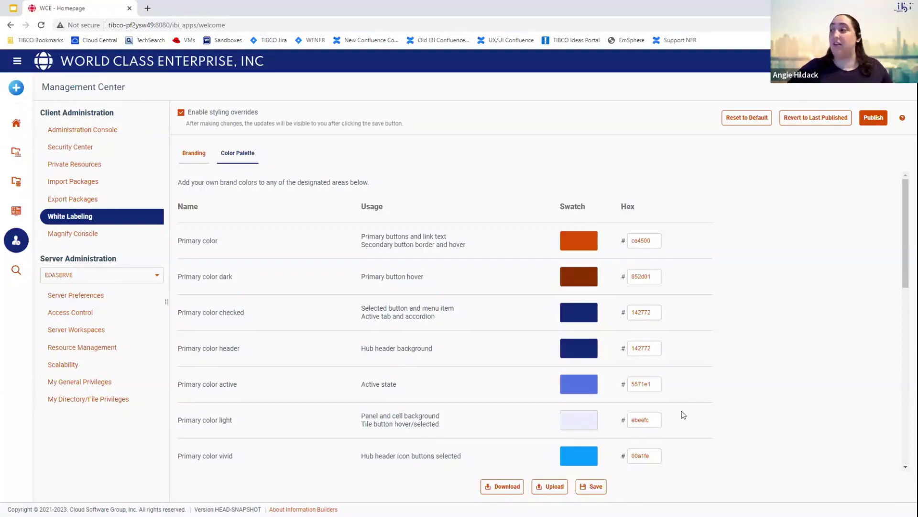
Step: Download the color palette as a text file and examine its color entries in Notepad
left_click(506, 484)
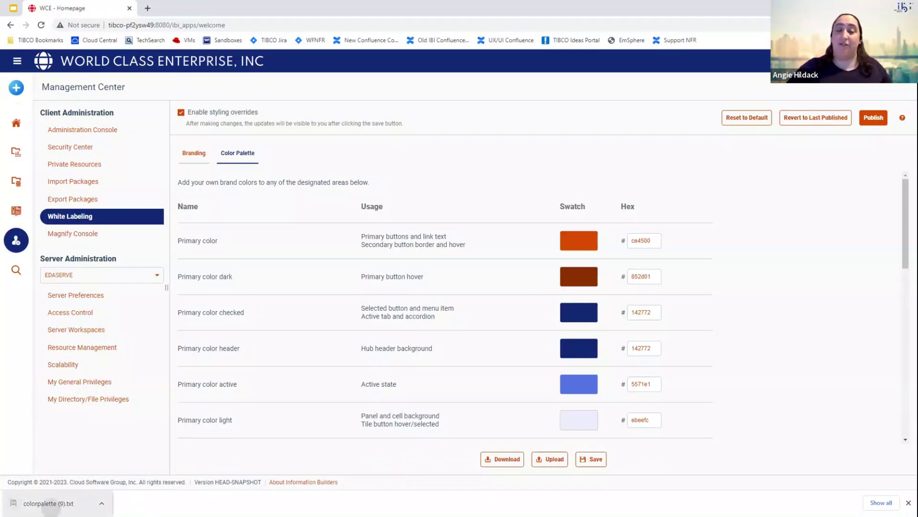
left_click(48, 503)
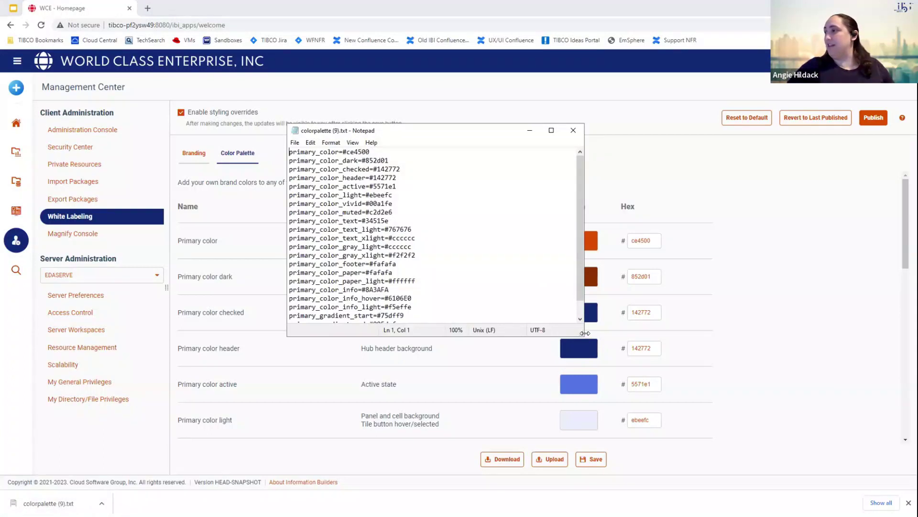
left_click_drag(583, 333, 655, 419)
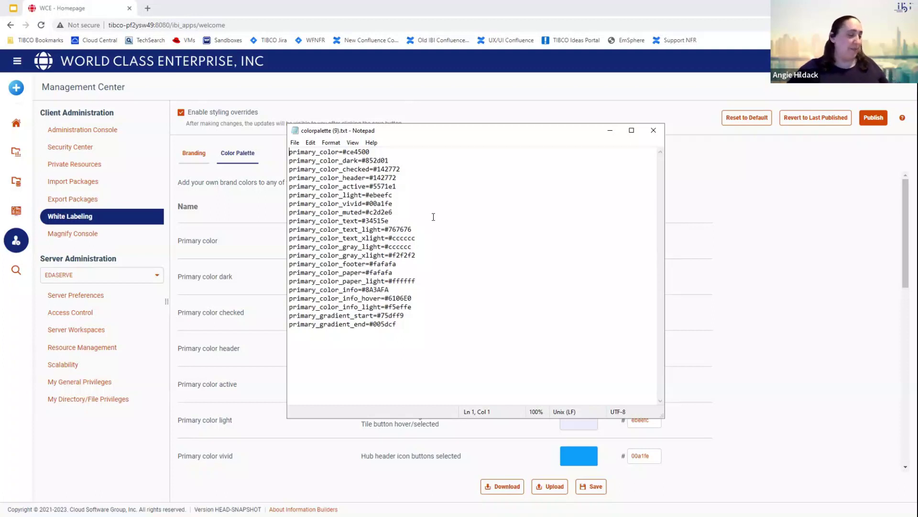
left_click(656, 133)
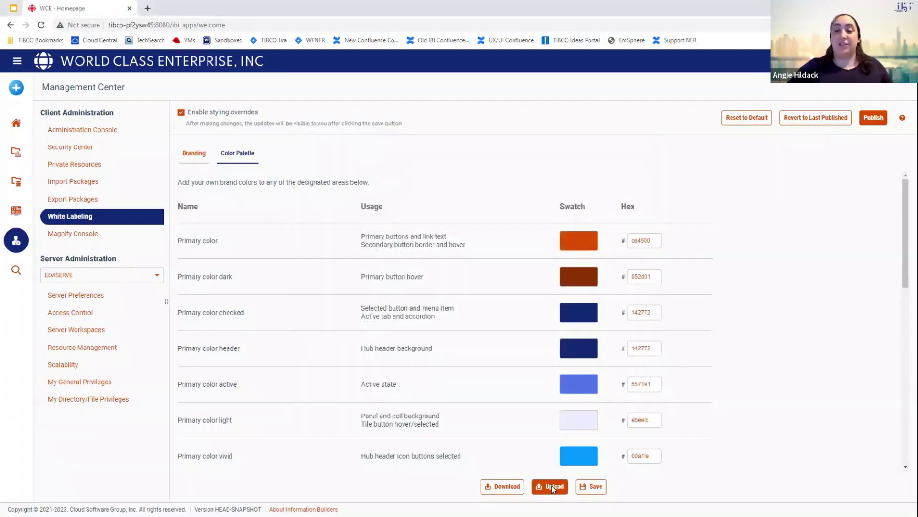
Step: Upload colorpalette.txt as the color palette and look through the imported colors
left_click(547, 486)
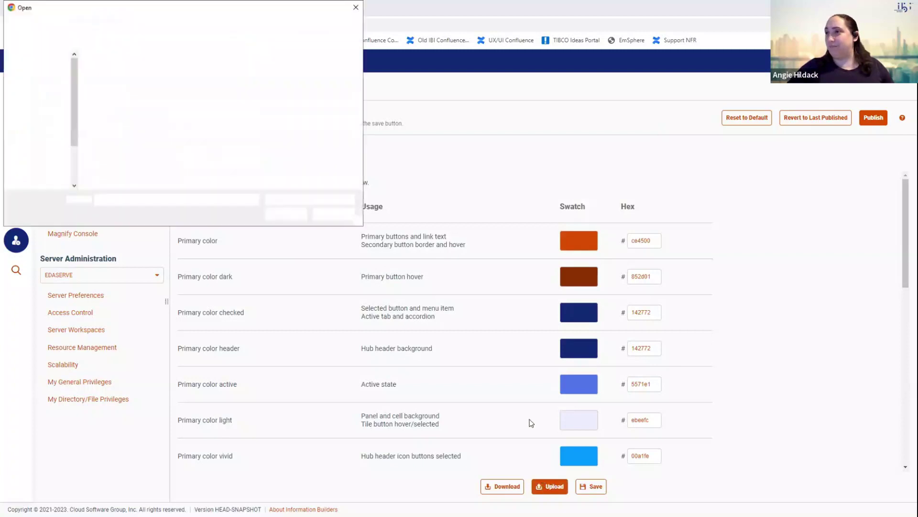
left_click(111, 89)
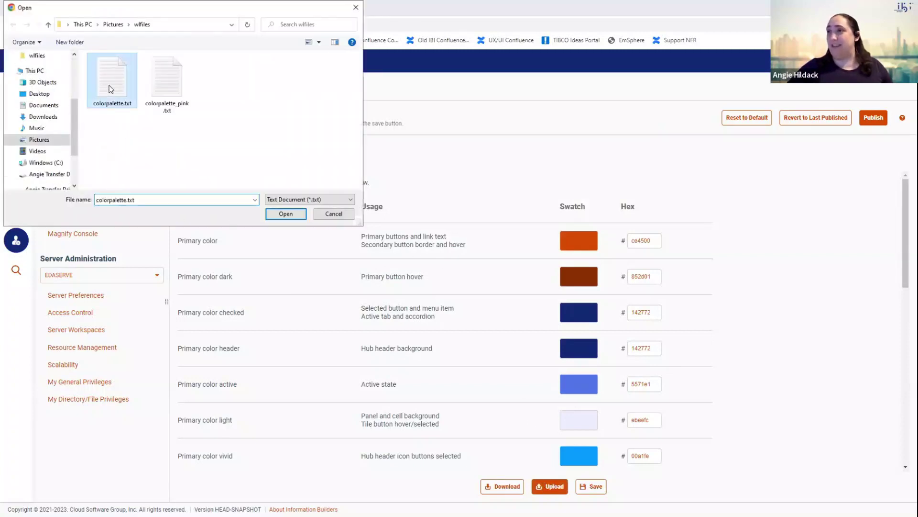
left_click(285, 214)
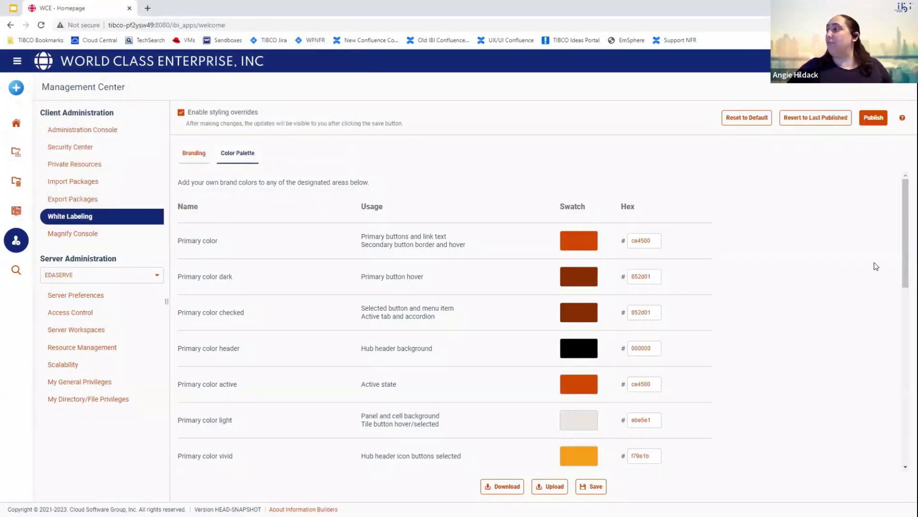
scroll(906, 230, "down", 1)
left_click_drag(905, 218, 889, 298)
scroll(885, 268, "up", 5)
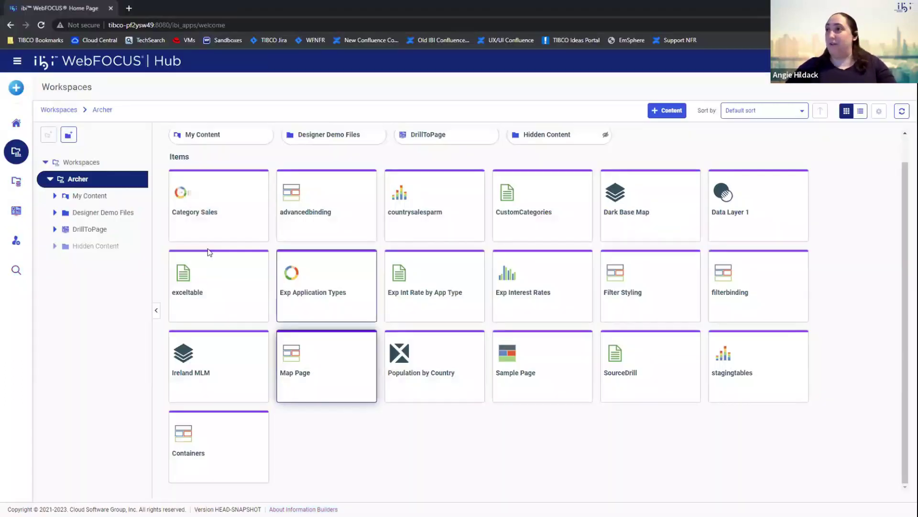
Step: Reload the Workspaces page in the other browser window and start a new Designer page from the Blank template
left_click(41, 25)
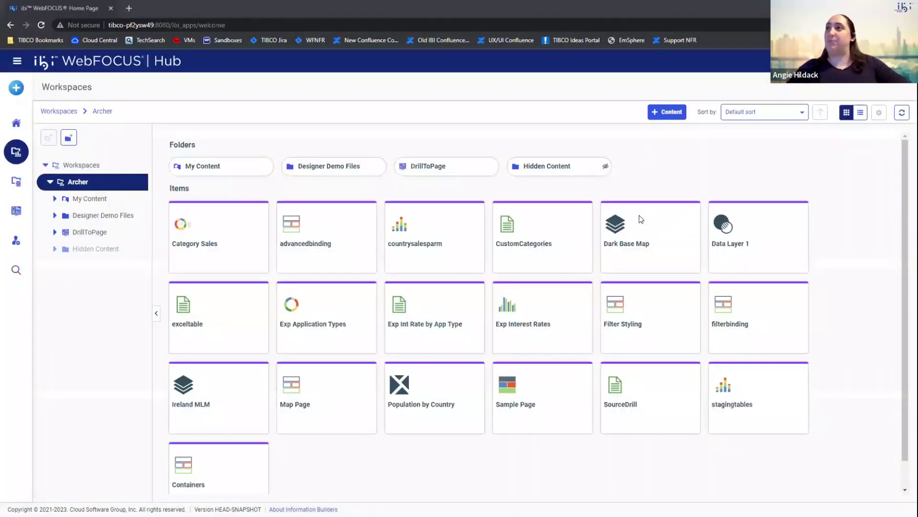
key("F5")
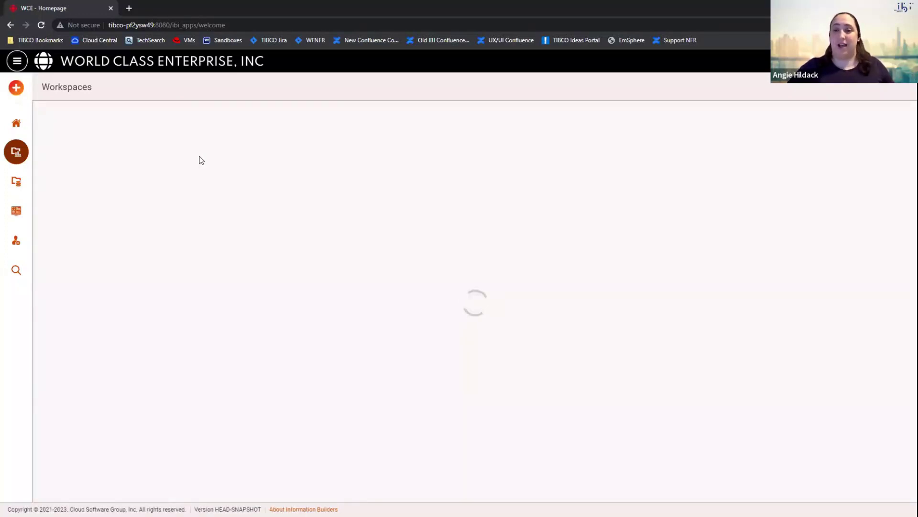
left_click(16, 88)
left_click(77, 145)
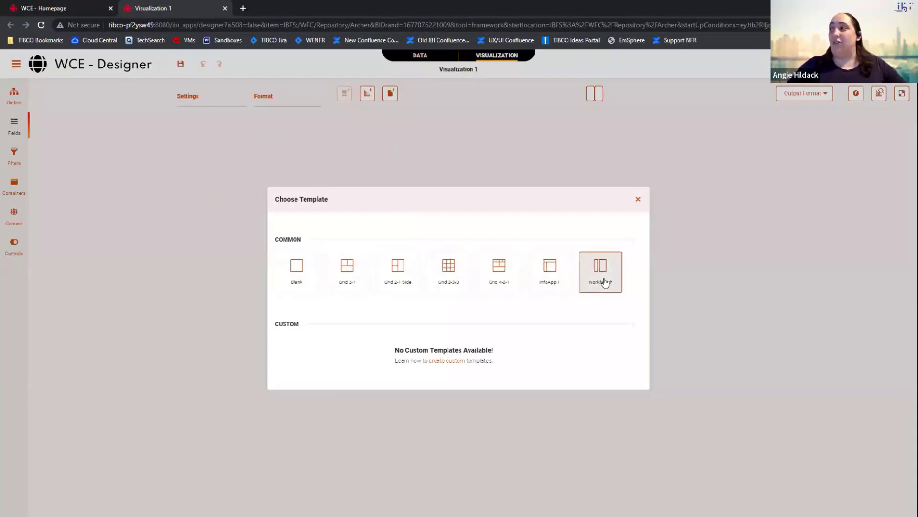
left_click(298, 272)
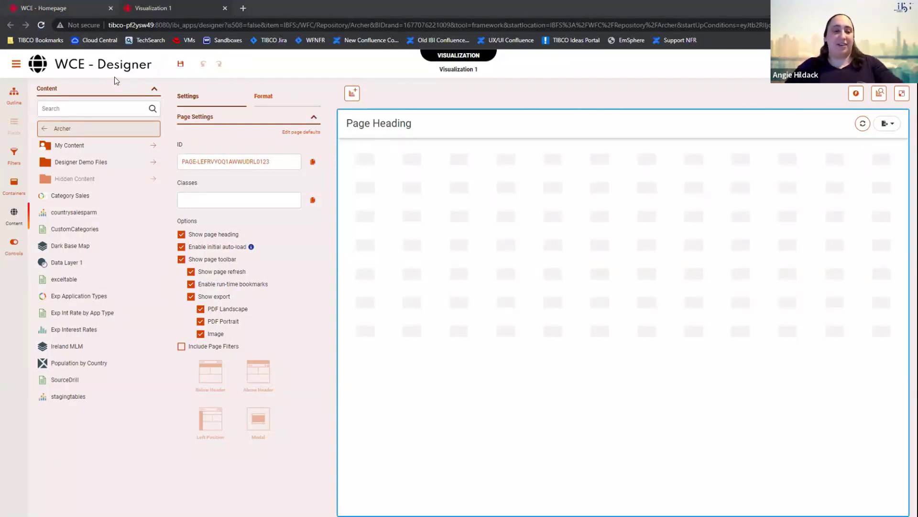
Step: Return to the White Labeling color palette, upload colorpalette_pink.txt, look through the imported colors and save the palette
key("alt+Tab")
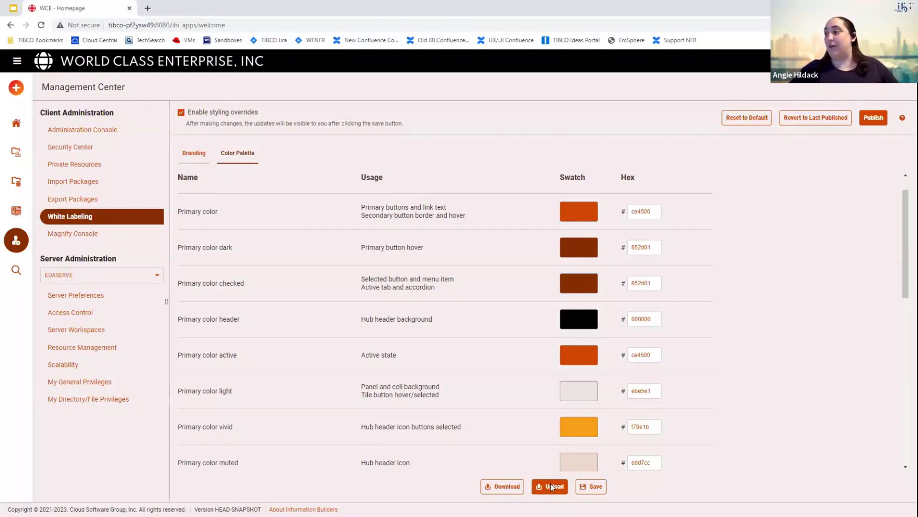
left_click(172, 84)
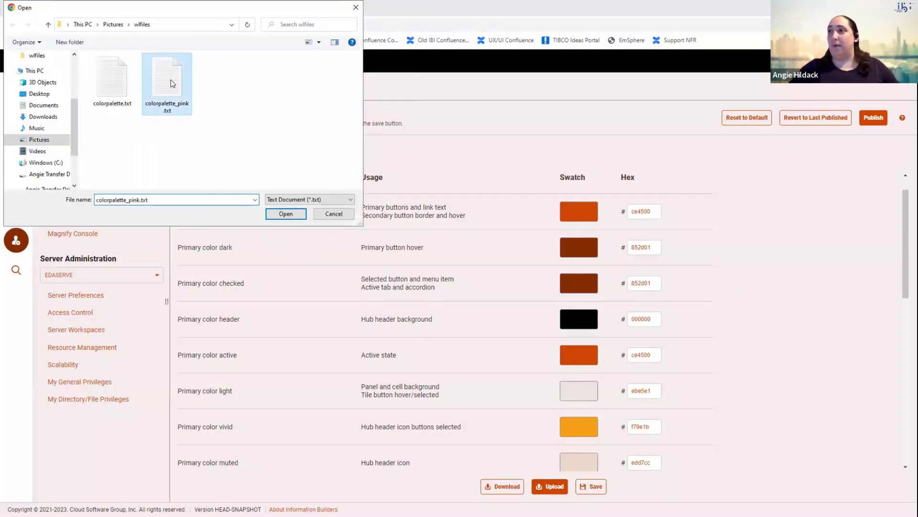
left_click(292, 215)
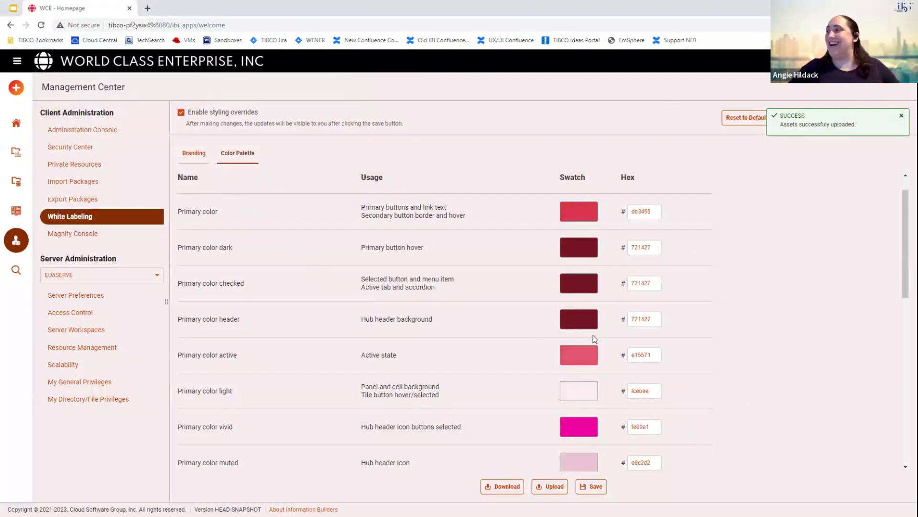
scroll(594, 338, "down", 10)
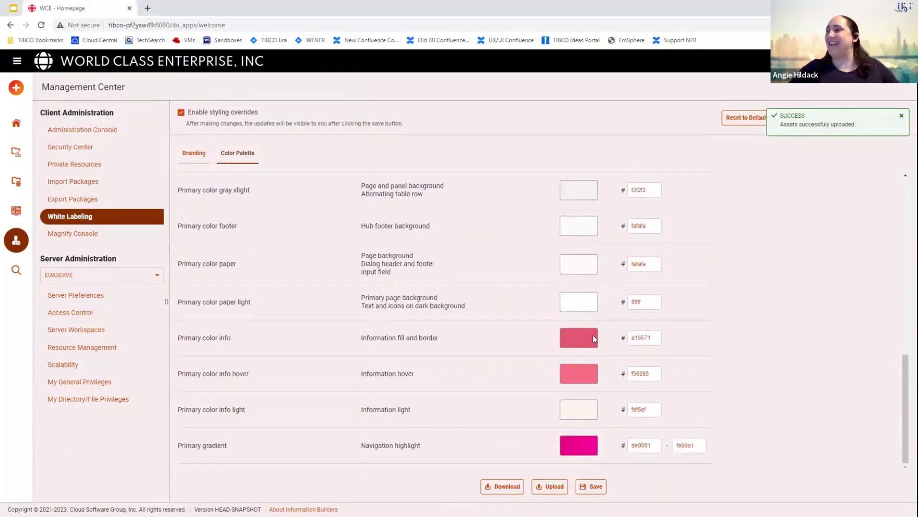
scroll(593, 337, "up", 10)
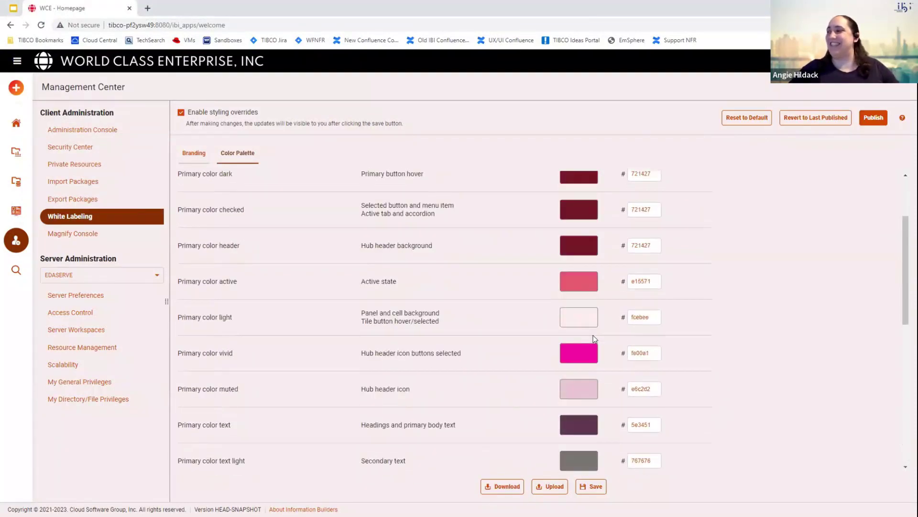
left_click(596, 487)
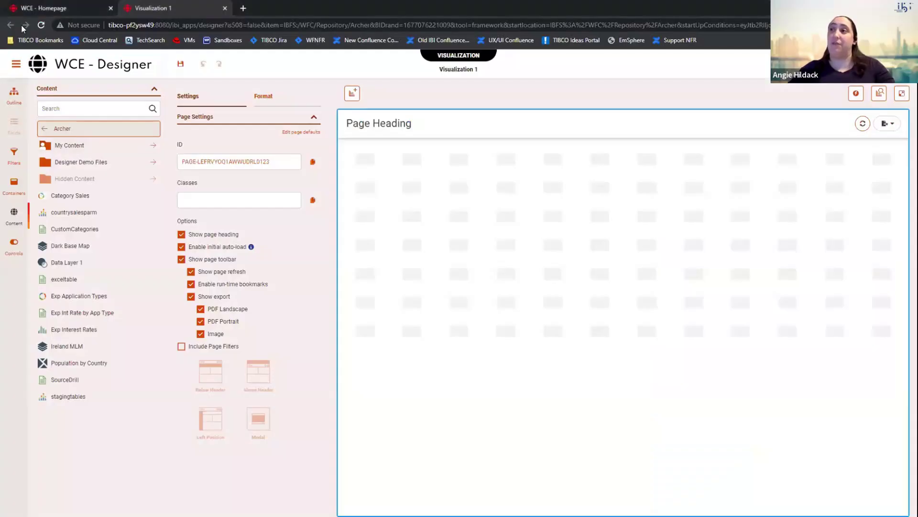
left_click(23, 27)
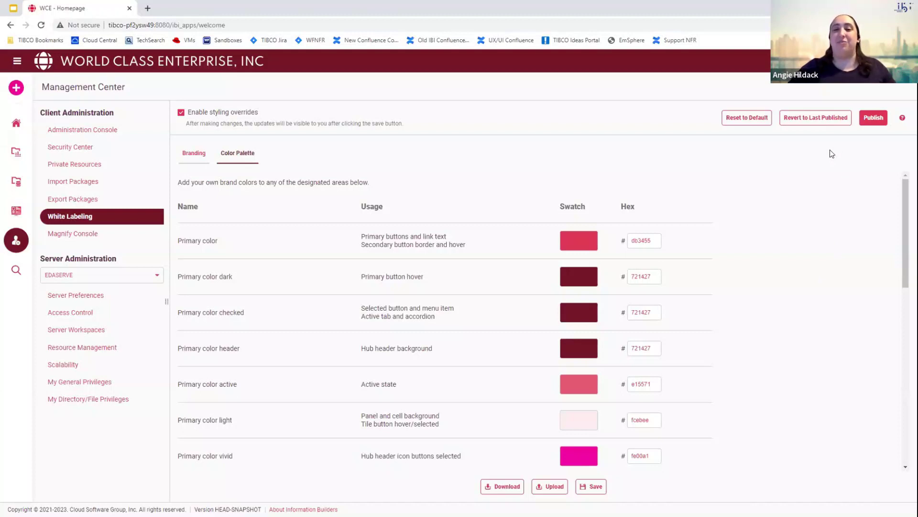
Step: Revert the white labeling configuration to the last published settings and confirm discarding the saved changes
left_click(803, 119)
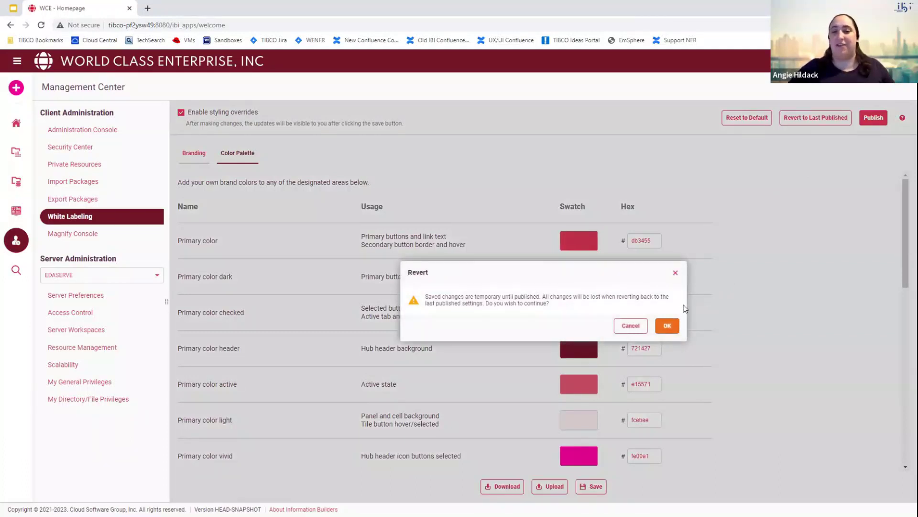
left_click(667, 326)
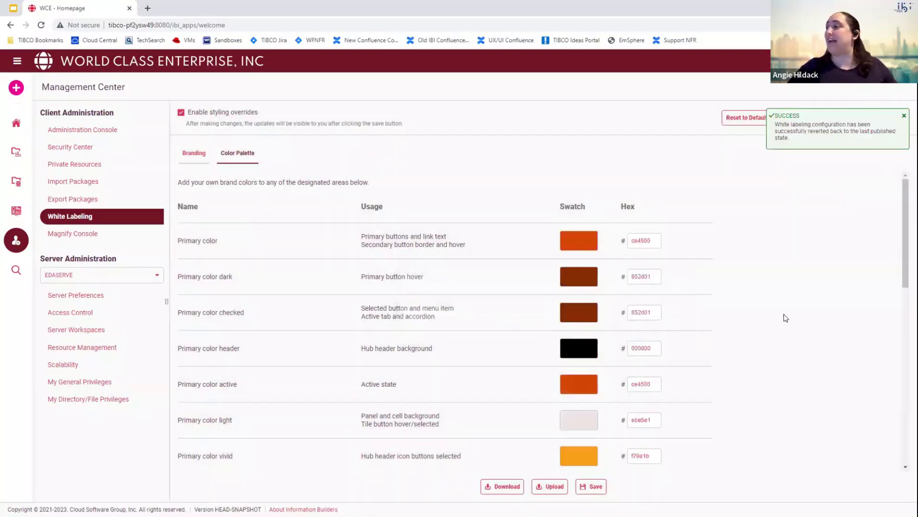